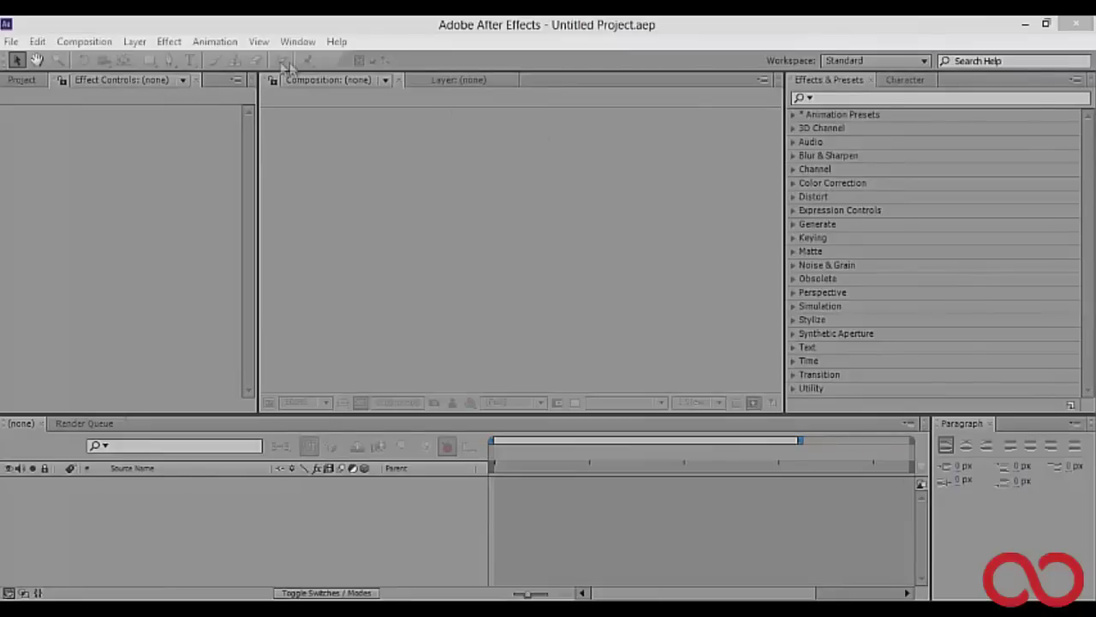
Open the Composition menu in the empty Untitled Project
click(164, 68)
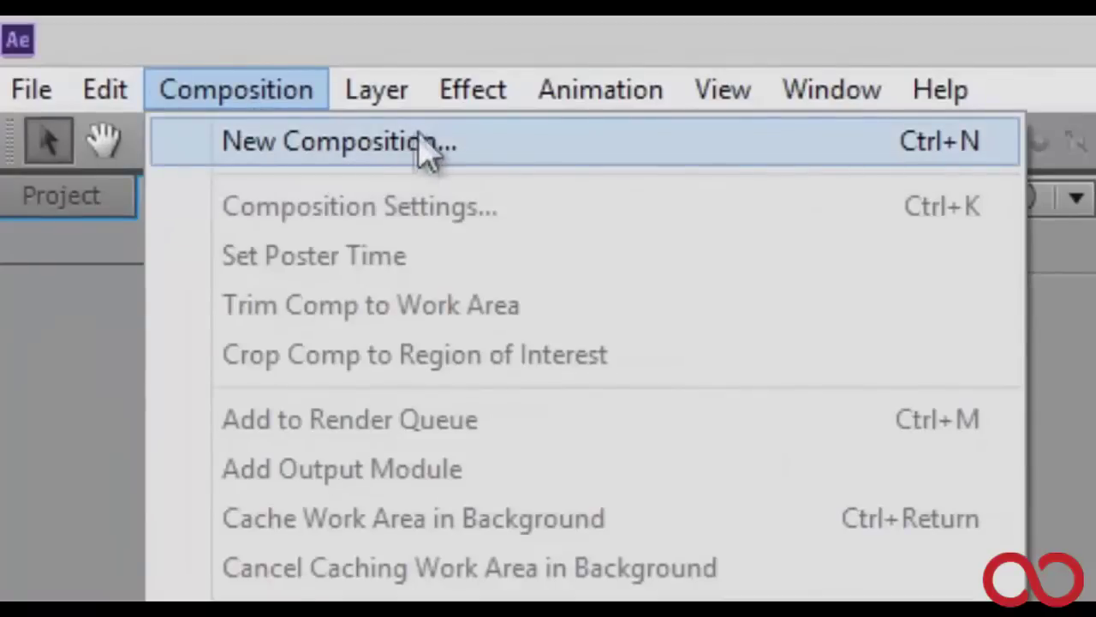
Create the 'kezakoo' composition with the PAL D1/DV 720×576 preset and a Dark Royal Blue background
click(448, 147)
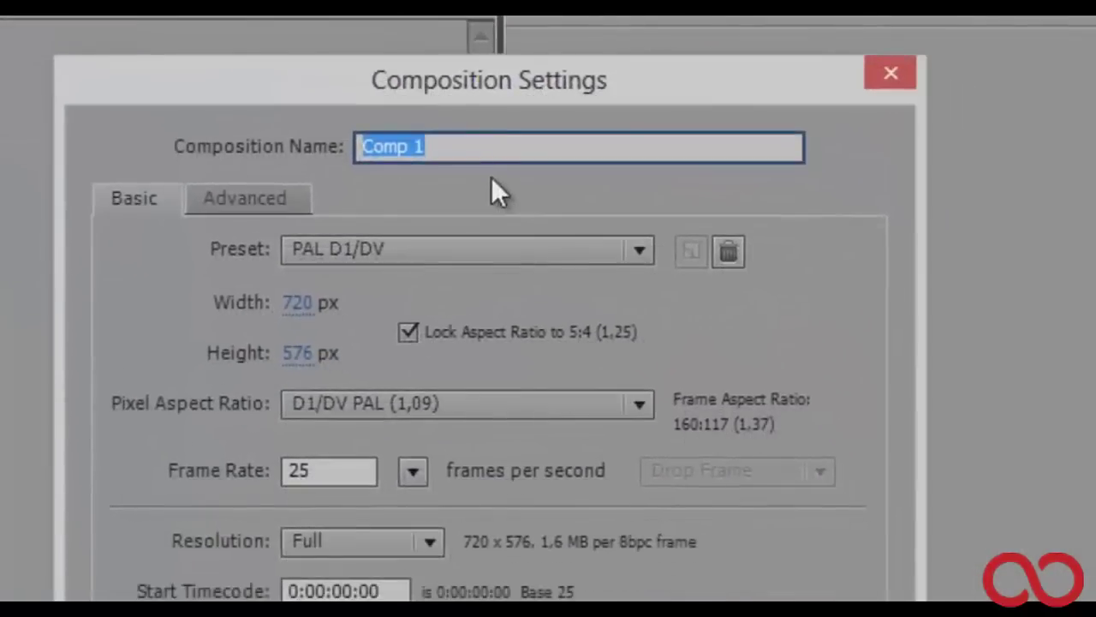
key(BackSpace)
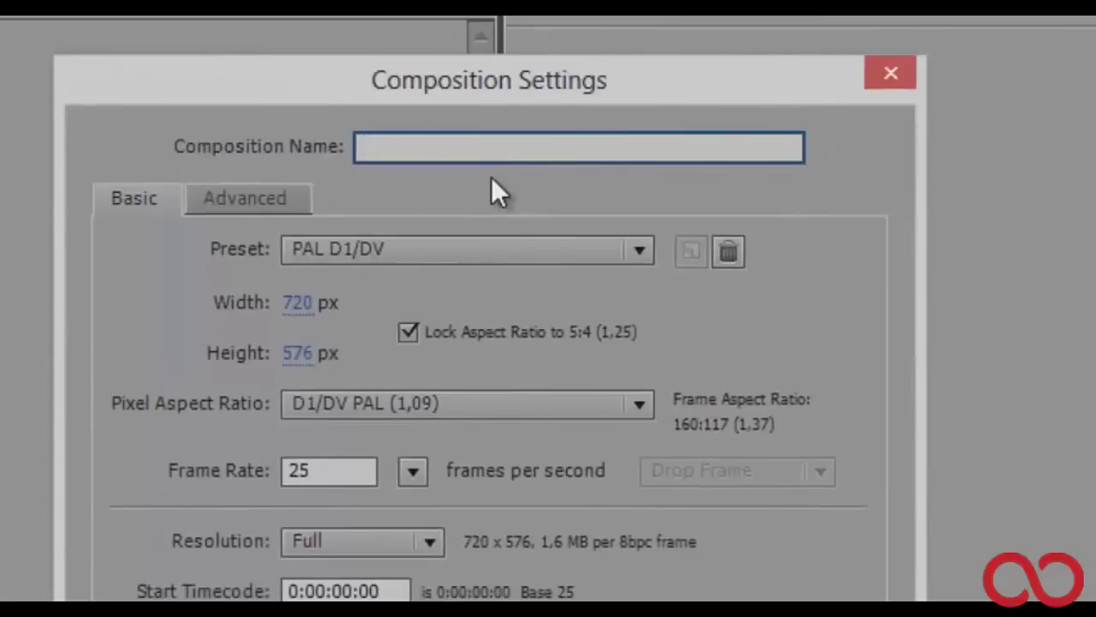
text(kezaa)
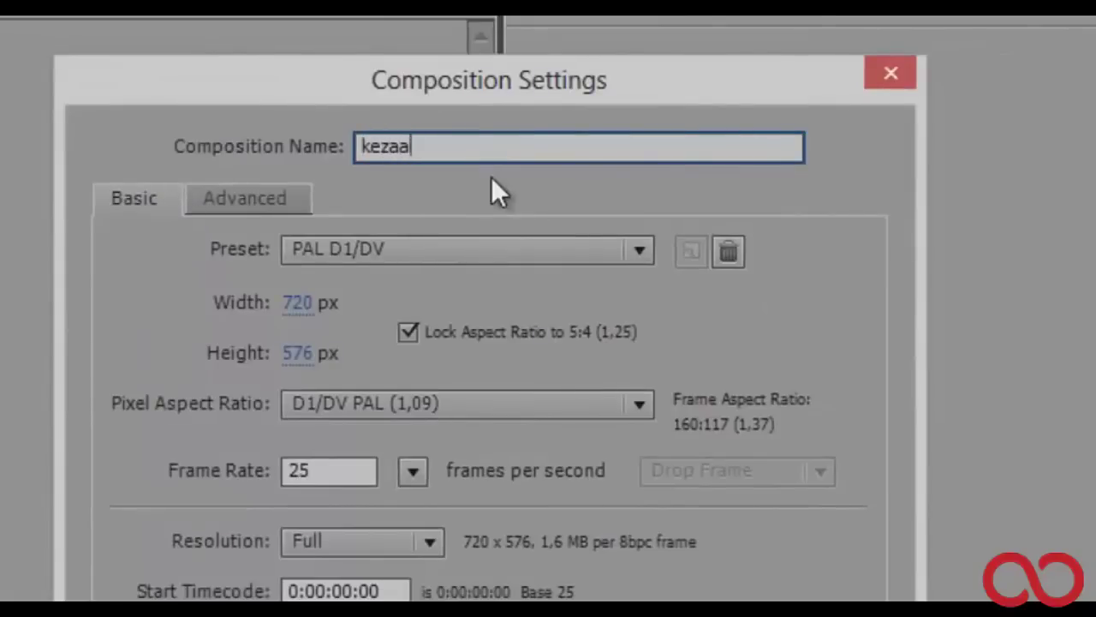
key(BackSpace)
text(koo)
click(636, 251)
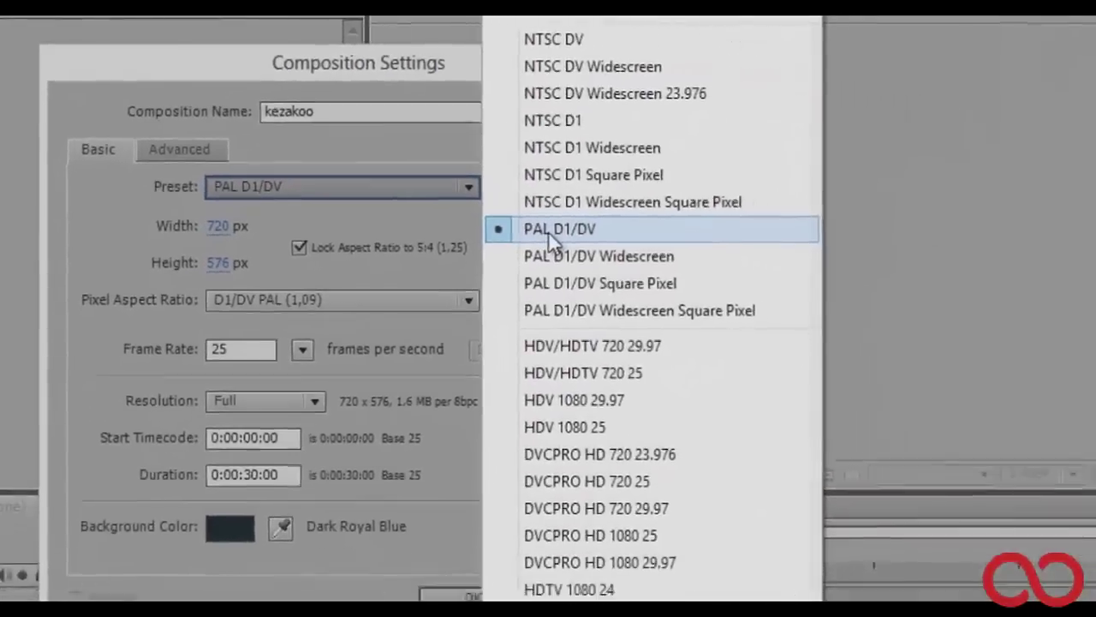
click(548, 231)
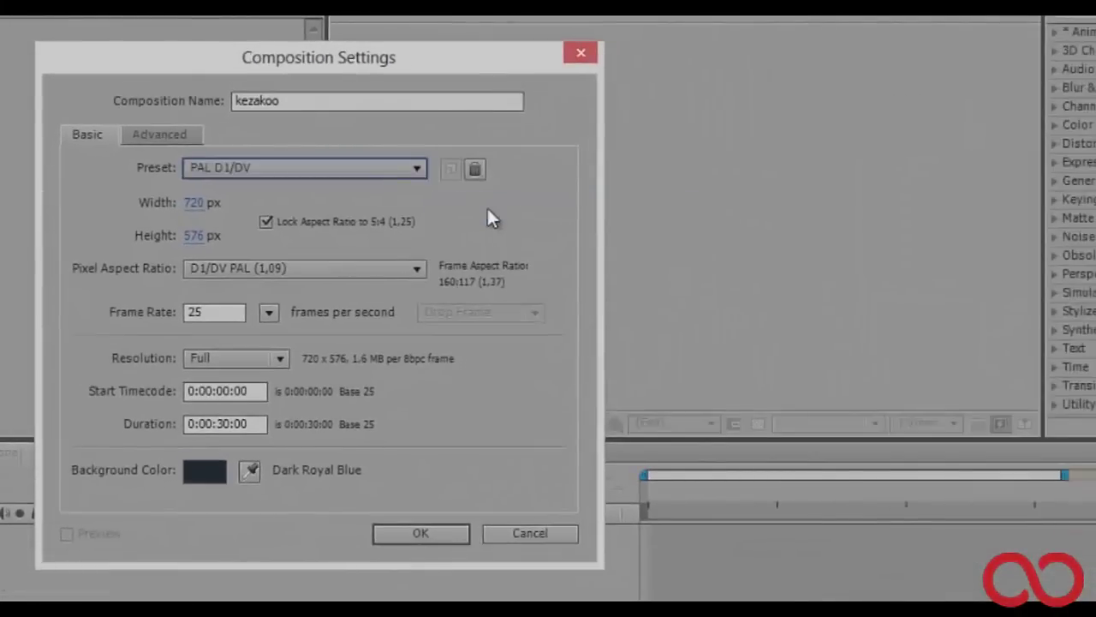
click(435, 534)
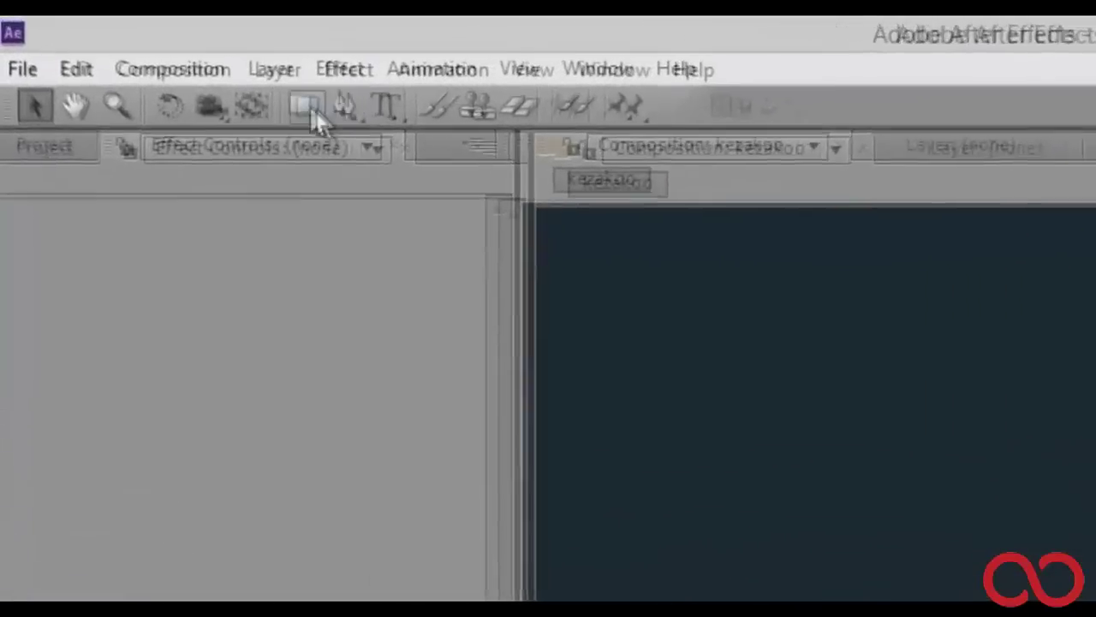
Draw a red-filled ellipse on Shape Layer 1 and drag it toward the left of kezakoo
click(392, 149)
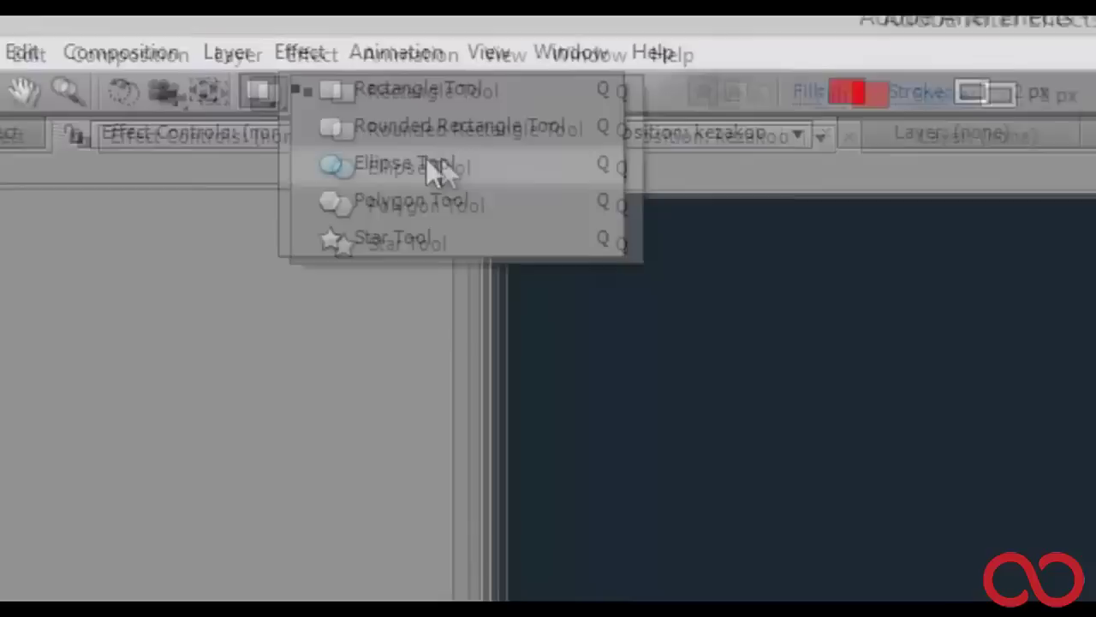
click(426, 163)
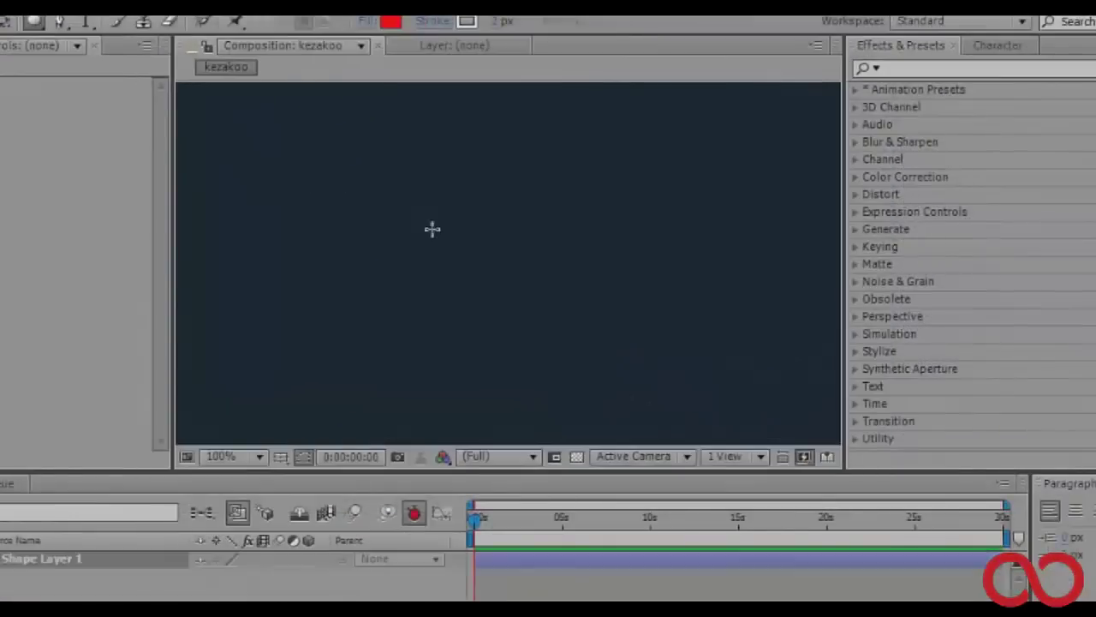
drag(432, 227, 512, 259)
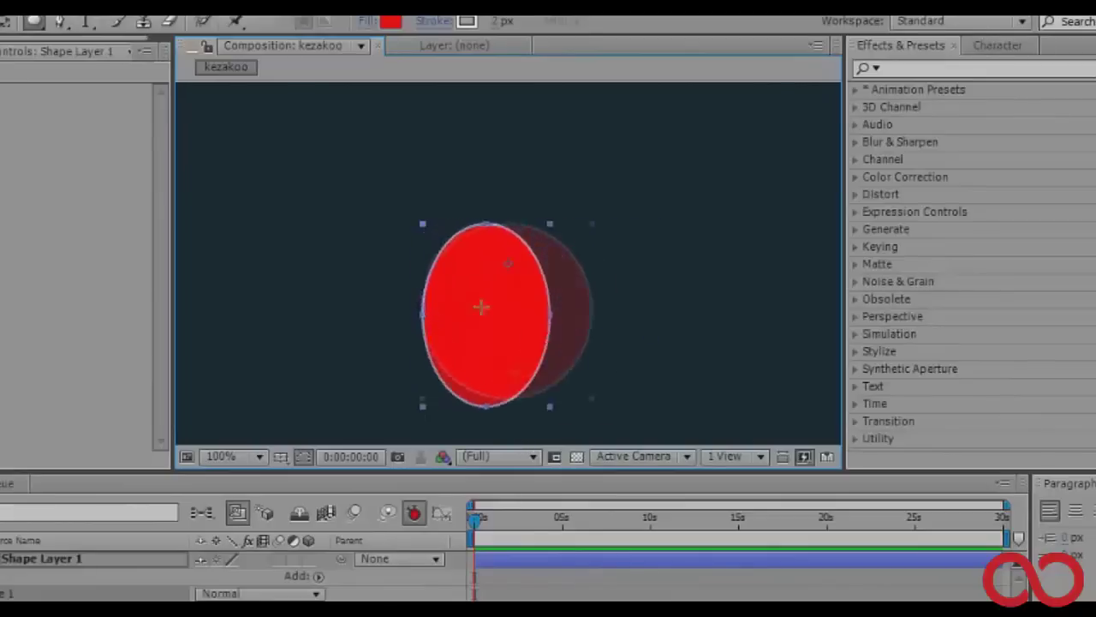
mouse_move(514, 258)
mouse_down()
mouse_move(658, 402)
mouse_move(541, 336)
mouse_move(474, 263)
mouse_up()
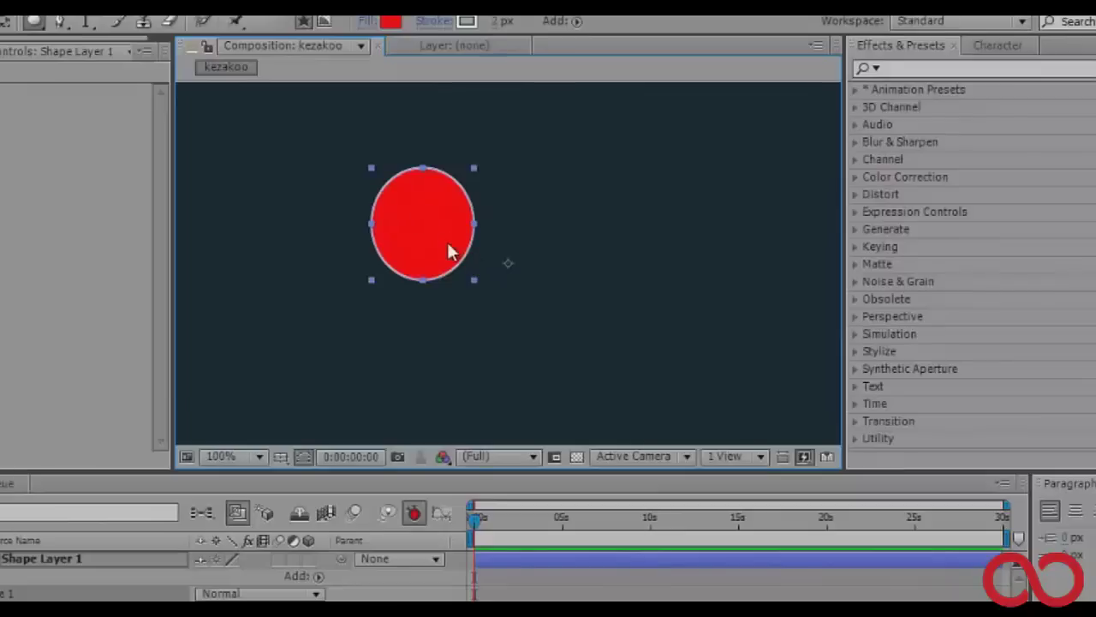
key(v)
drag(423, 220, 250, 236)
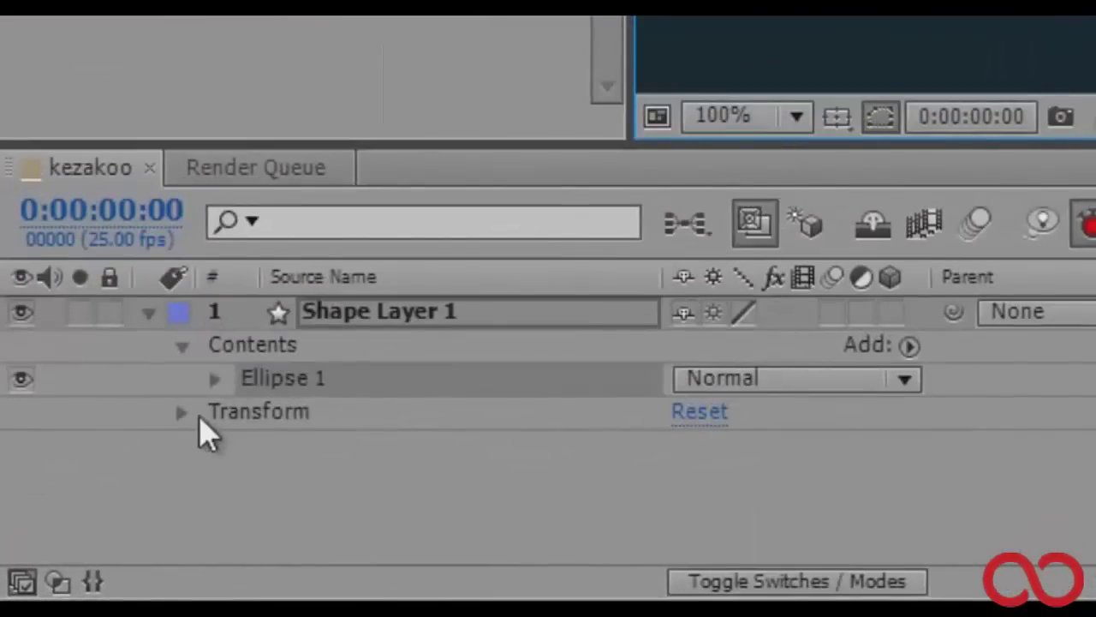
Keyframe Anchor Point and Rotation at 0:00:00 on Shape Layer 1, then scrub Rotation
click(181, 414)
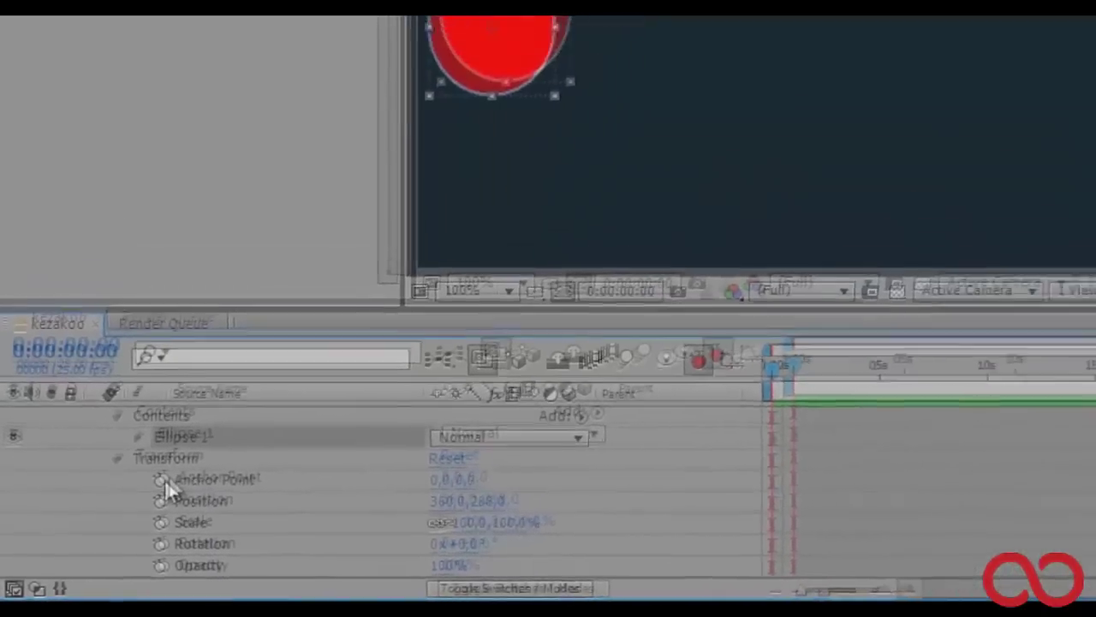
click(115, 514)
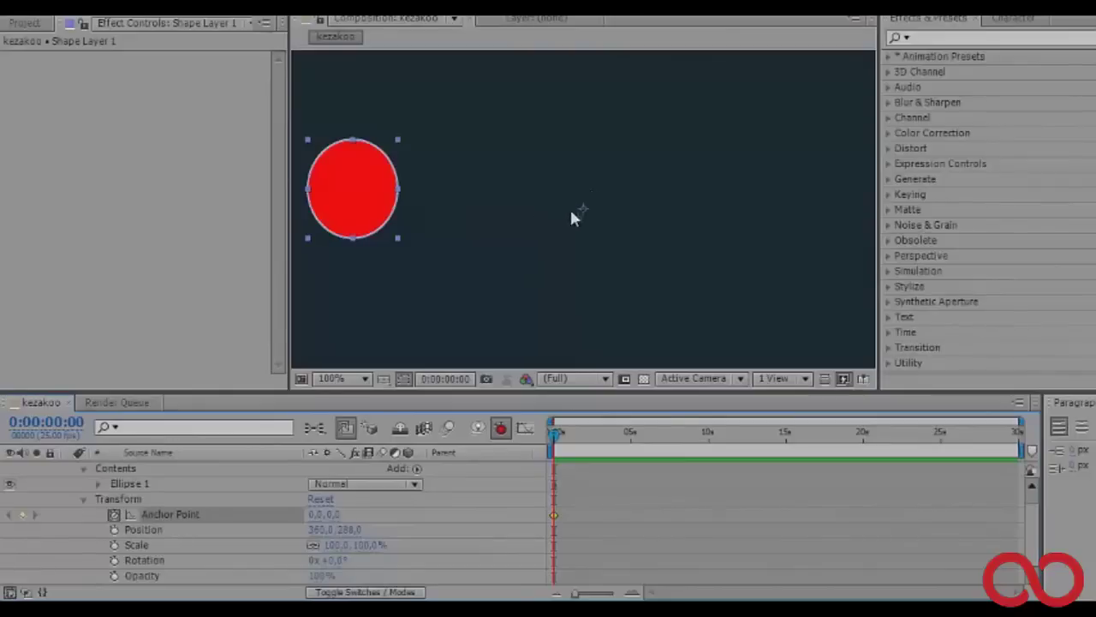
click(114, 560)
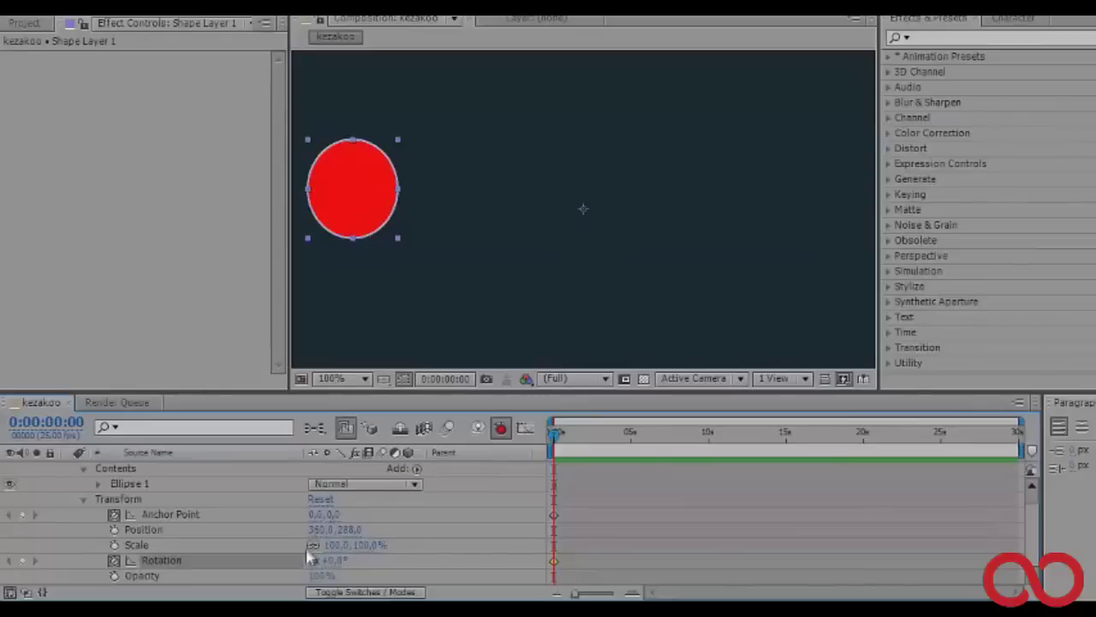
drag(333, 560, 395, 560)
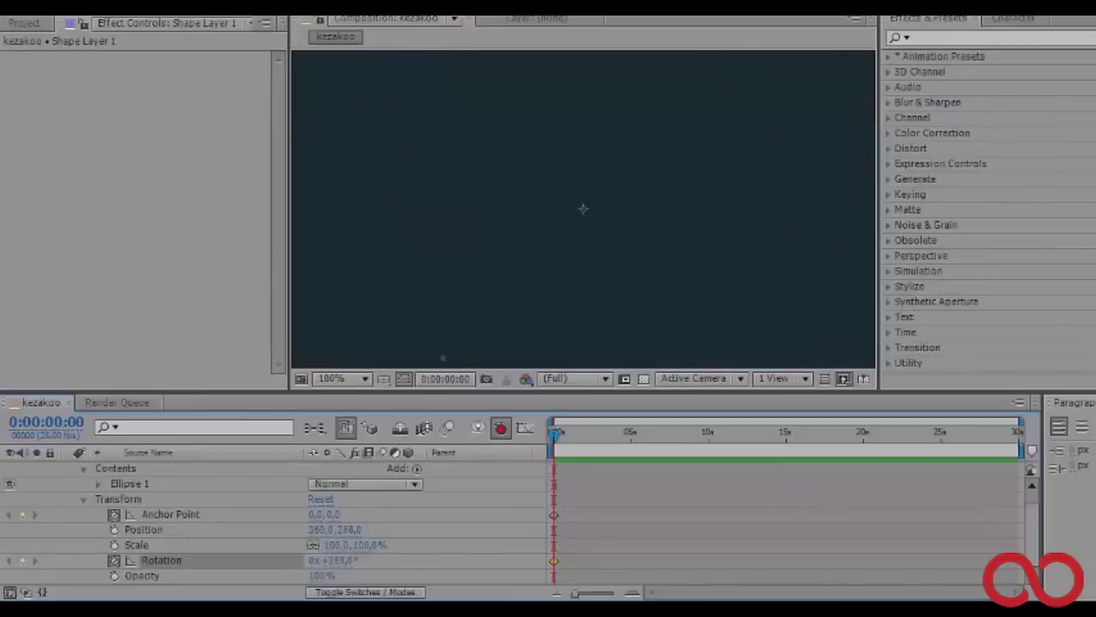
mouse_move(420, 560)
mouse_down()
mouse_move(304, 560)
mouse_move(553, 561)
mouse_up()
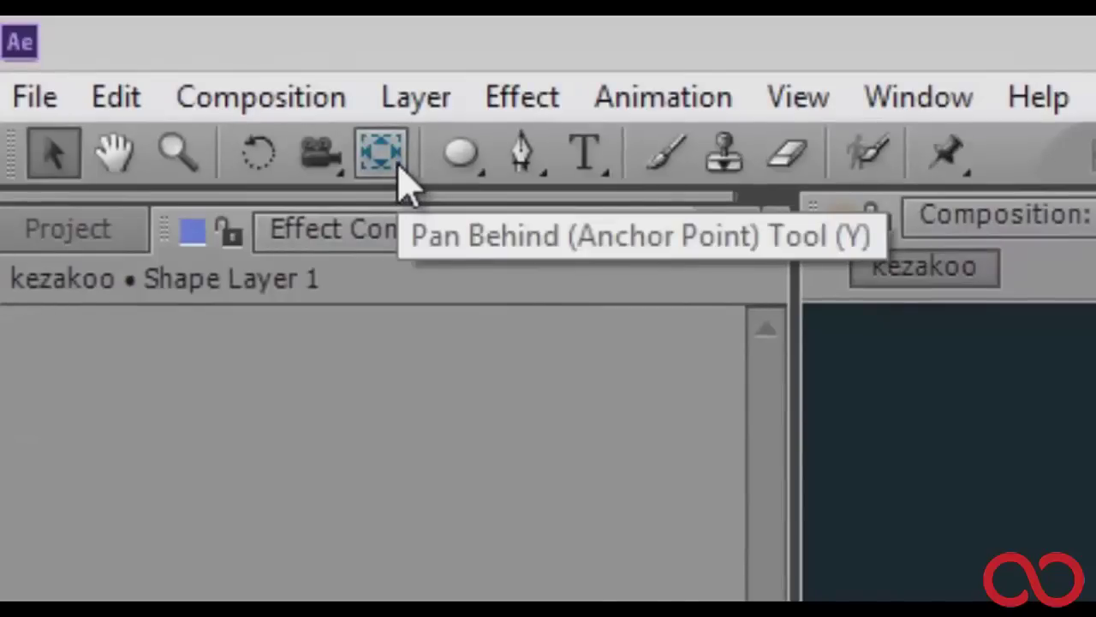
Move the anchor point onto the red circle (-280.1,-20.8) and set Rotation to 1x+9°
click(398, 163)
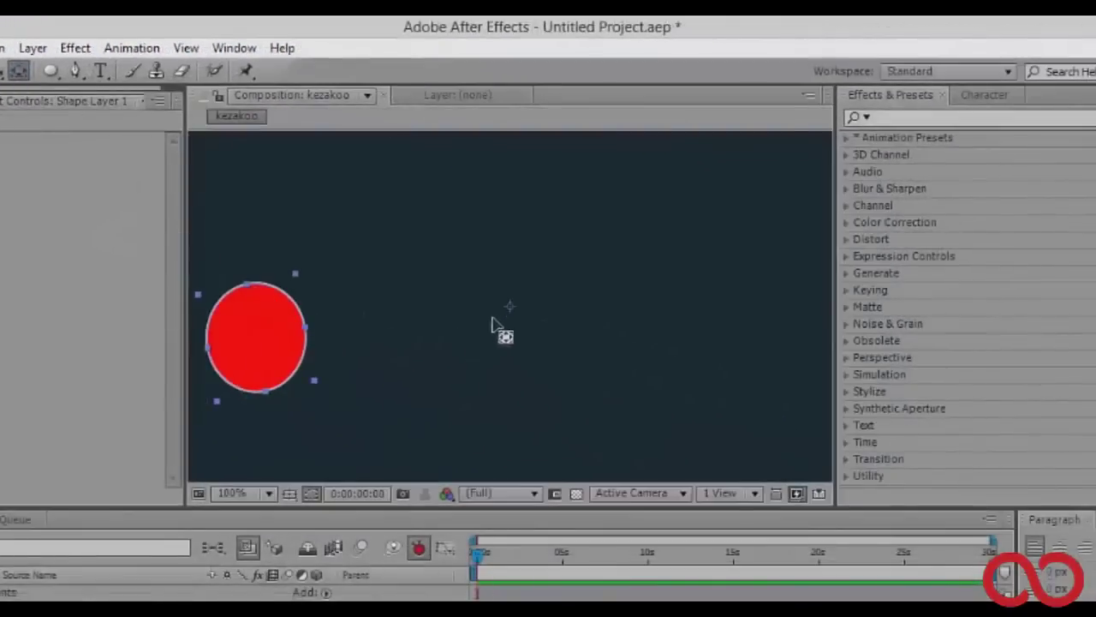
drag(492, 323, 257, 341)
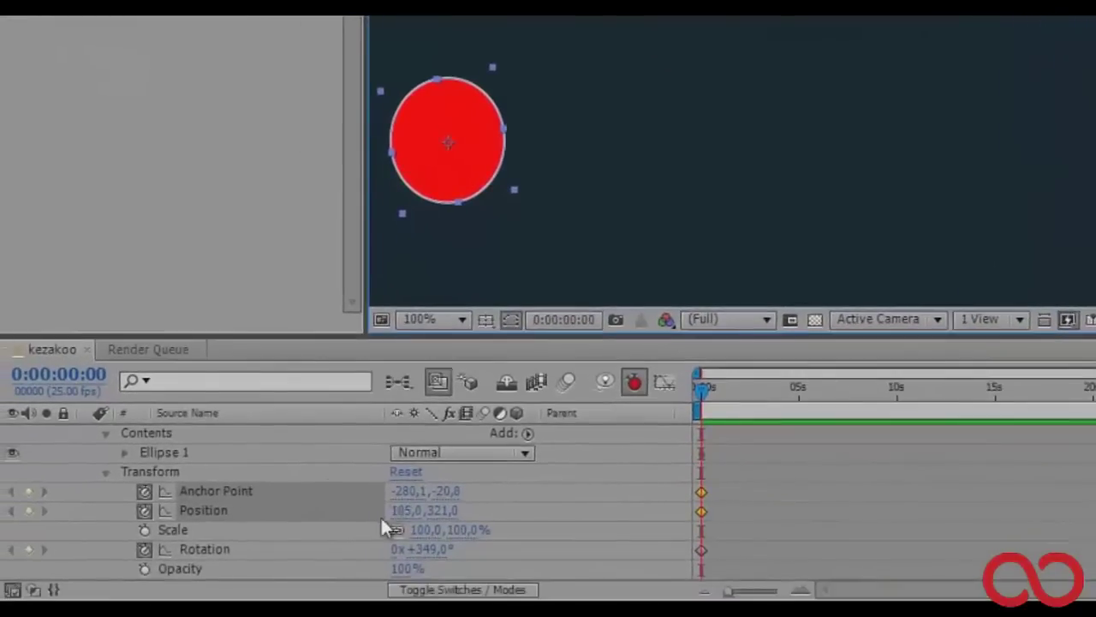
mouse_move(419, 549)
mouse_down()
mouse_move(525, 549)
mouse_move(402, 549)
mouse_move(458, 549)
mouse_move(440, 549)
mouse_up()
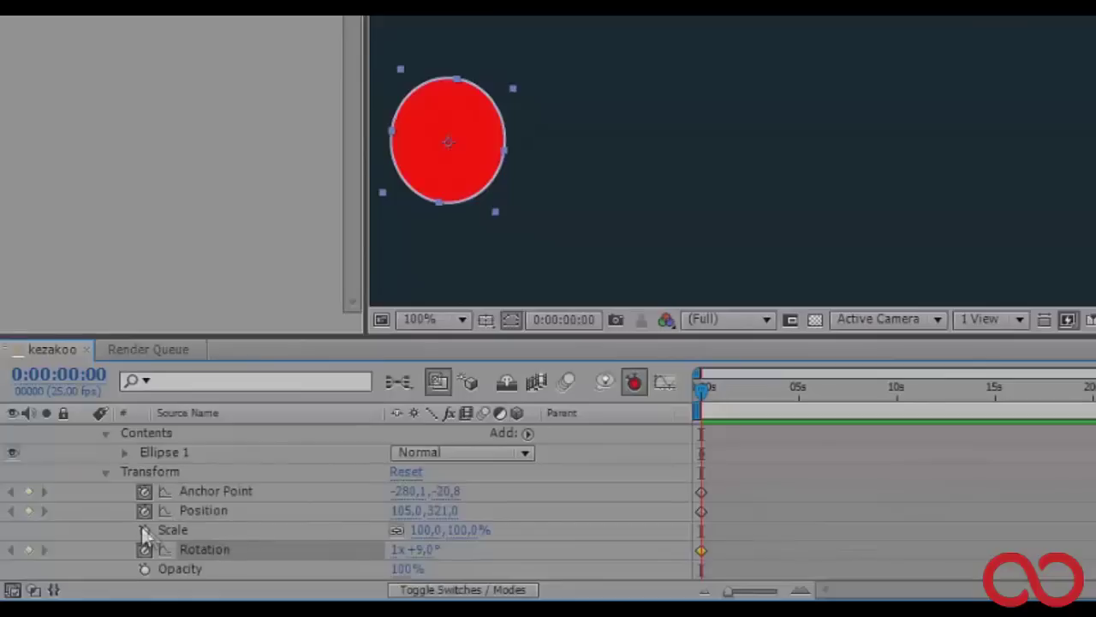
Add 0:00:00 keyframes for Scale at 90% and Opacity at 100%
click(168, 531)
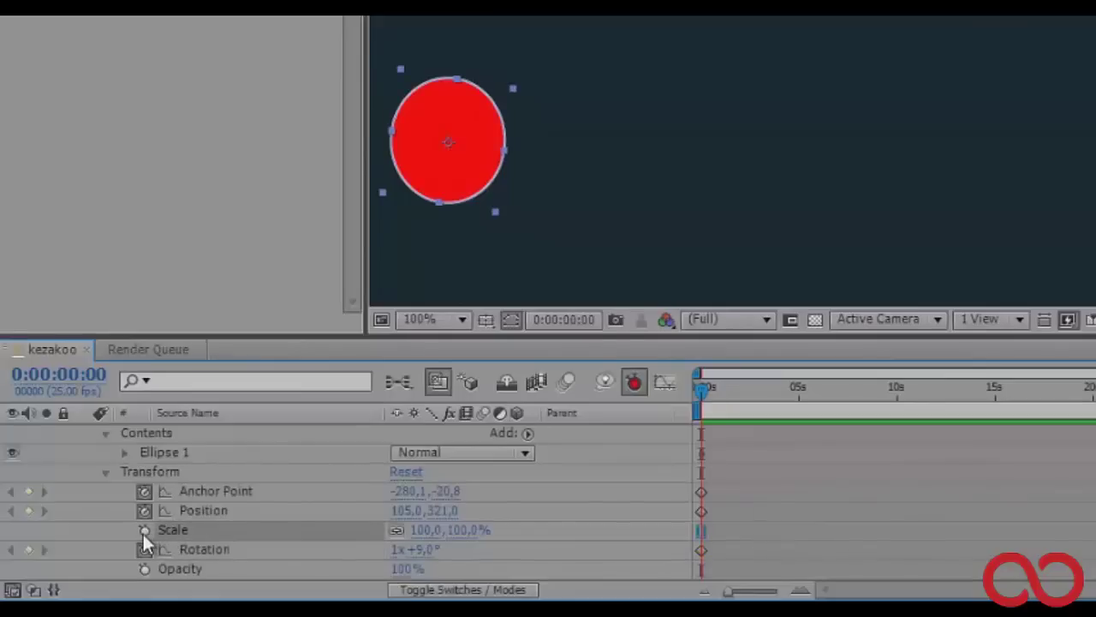
click(143, 530)
mouse_move(450, 530)
mouse_down()
mouse_move(463, 530)
mouse_move(428, 530)
mouse_move(458, 530)
mouse_move(448, 530)
mouse_up()
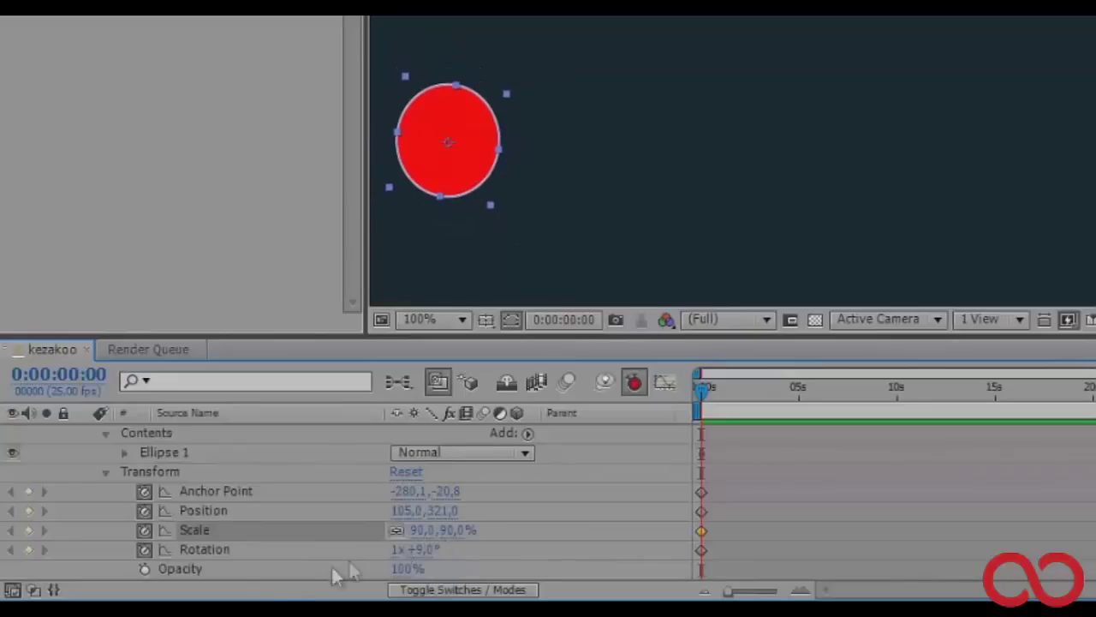
click(192, 571)
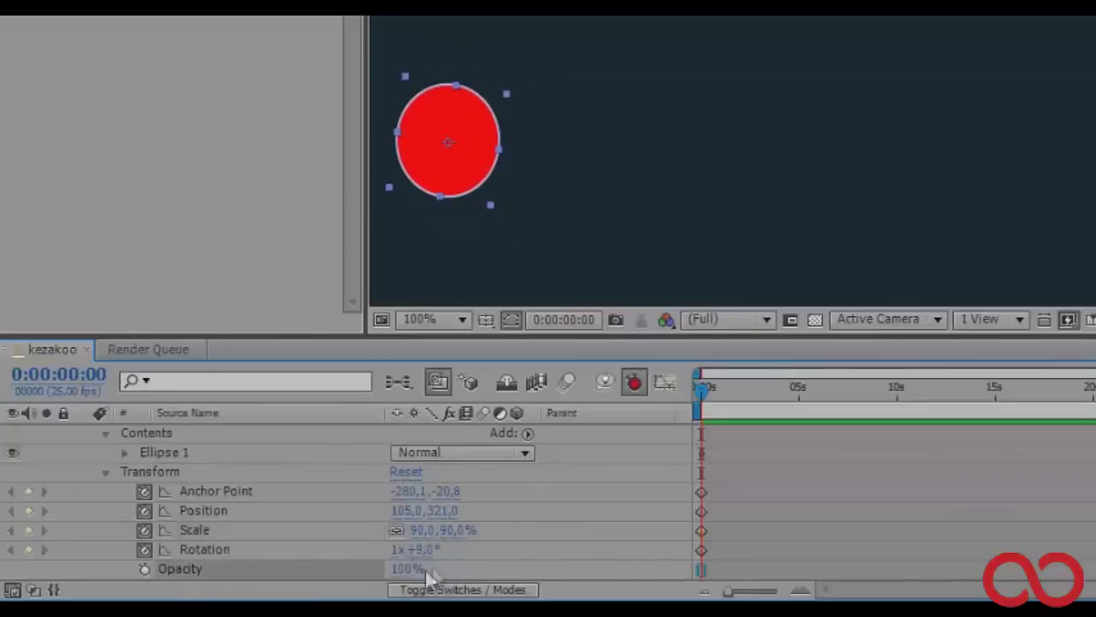
drag(408, 569, 401, 569)
key(alt+shift+t)
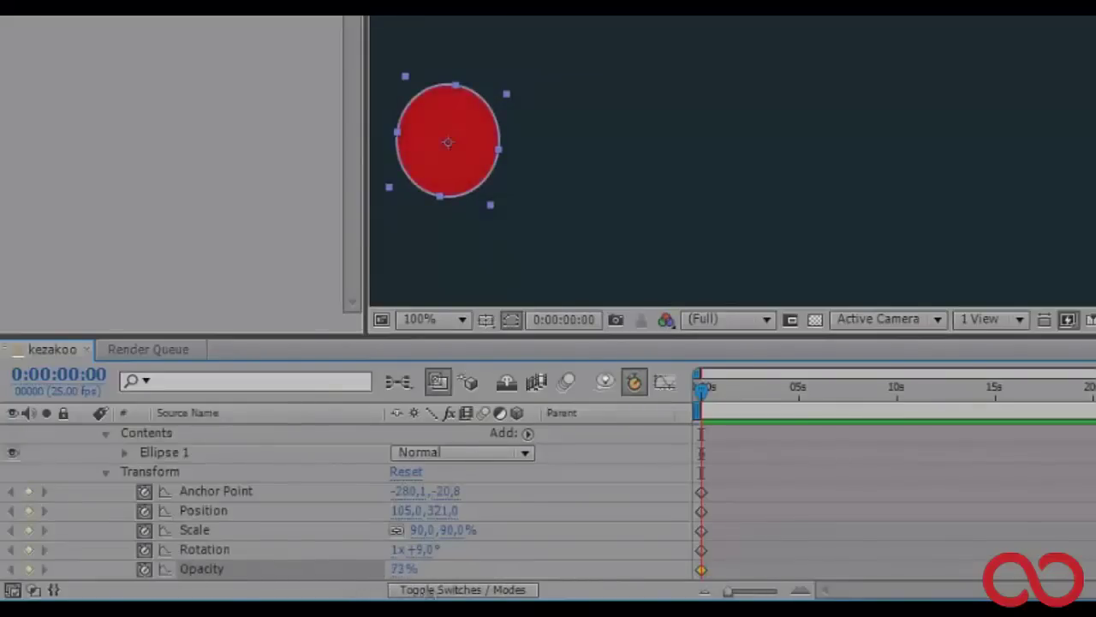
drag(401, 569, 554, 571)
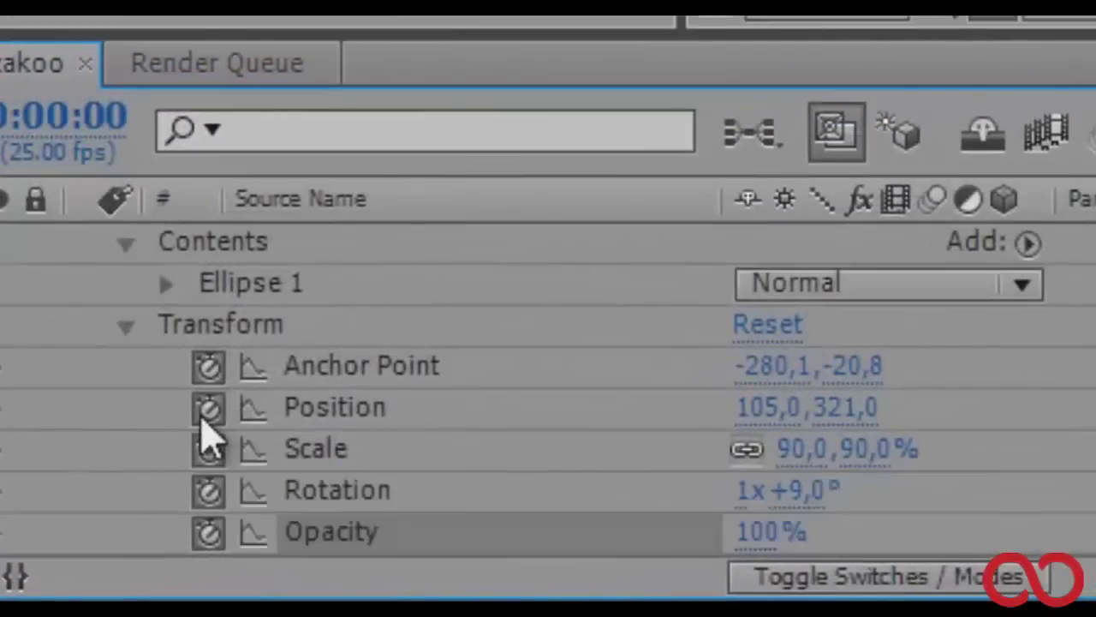
click(205, 415)
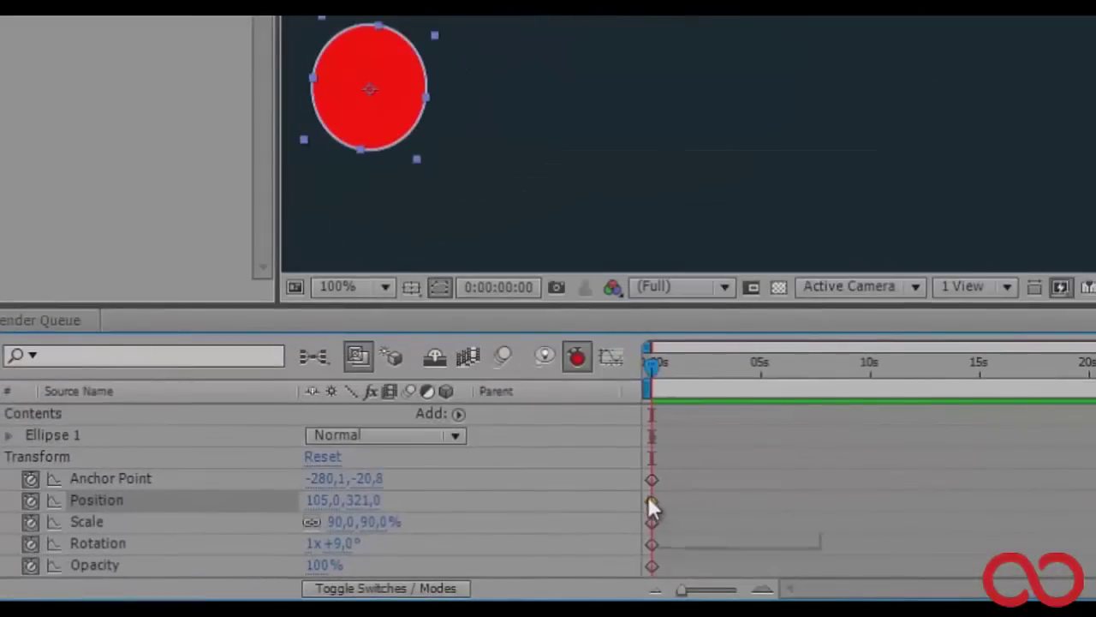
Add Position keyframes at 0:05, frame 15 and about 1 s: up-right, right, then back left
mouse_move(649, 502)
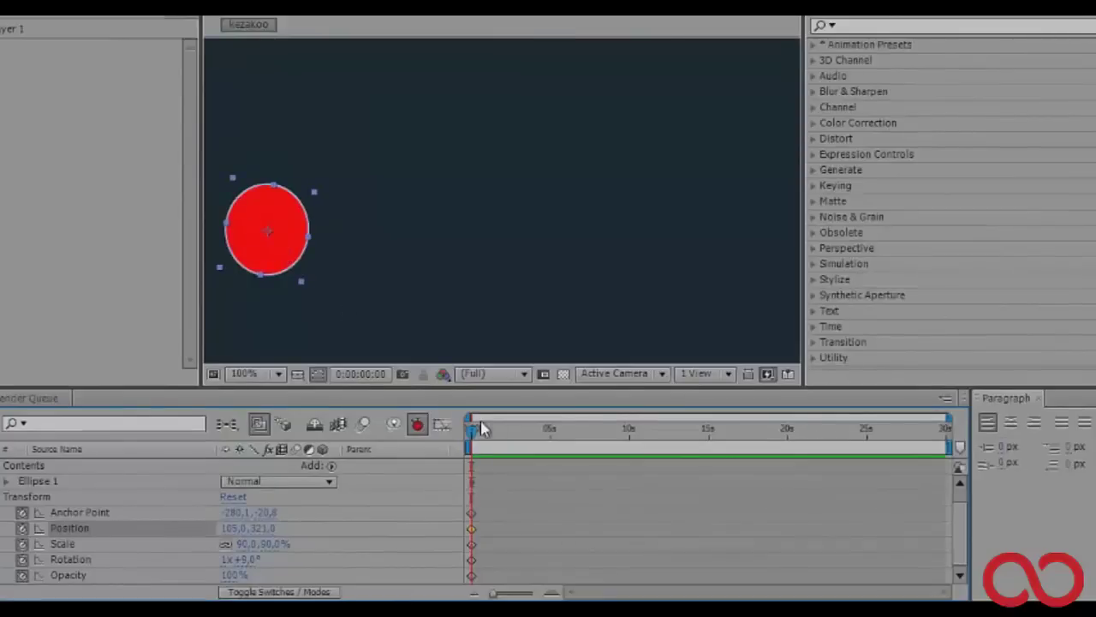
drag(476, 437, 480, 437)
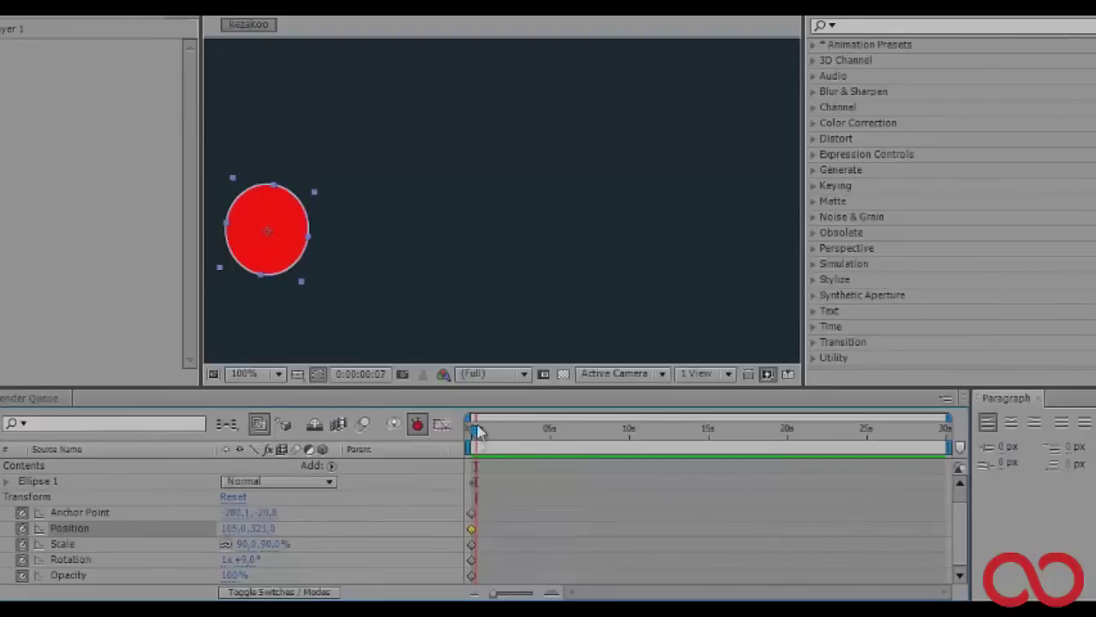
drag(281, 227, 507, 82)
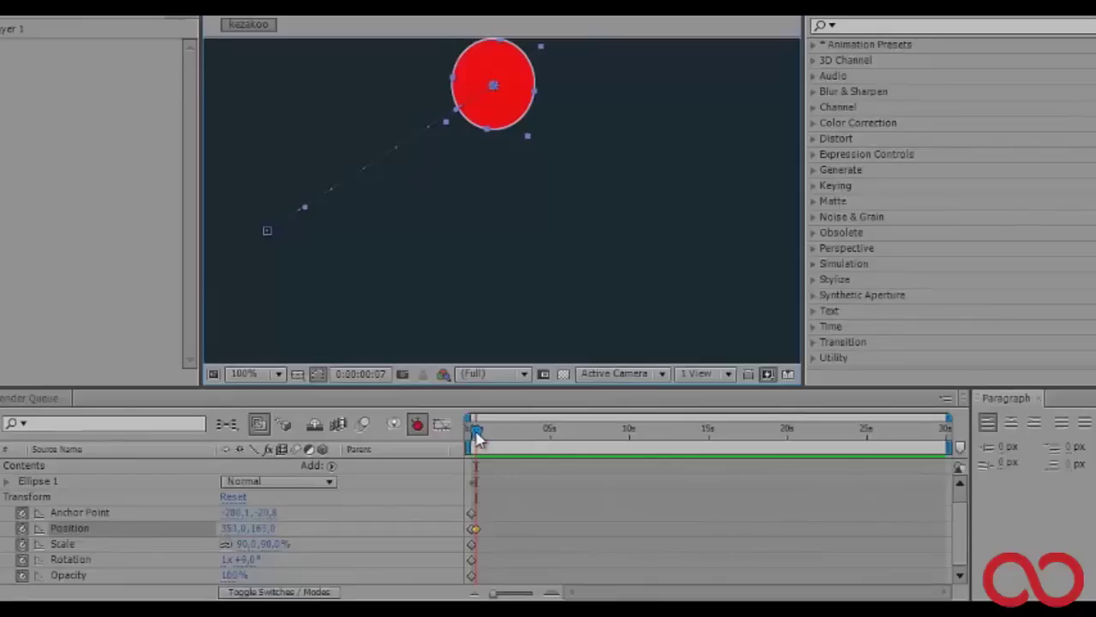
drag(481, 438, 481, 435)
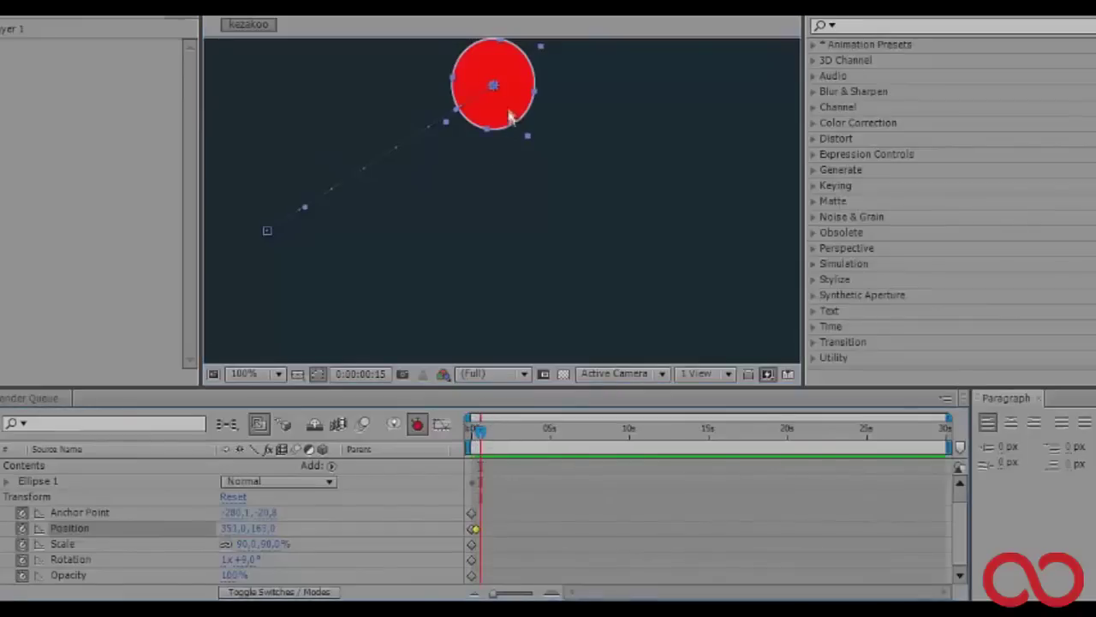
drag(507, 92, 781, 246)
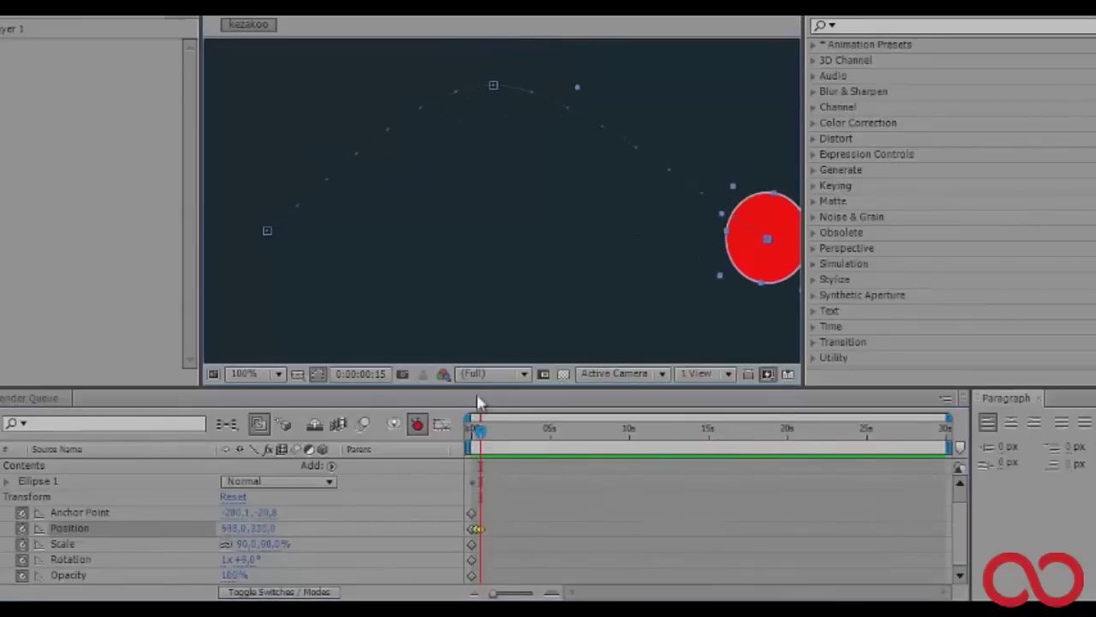
drag(482, 437, 493, 438)
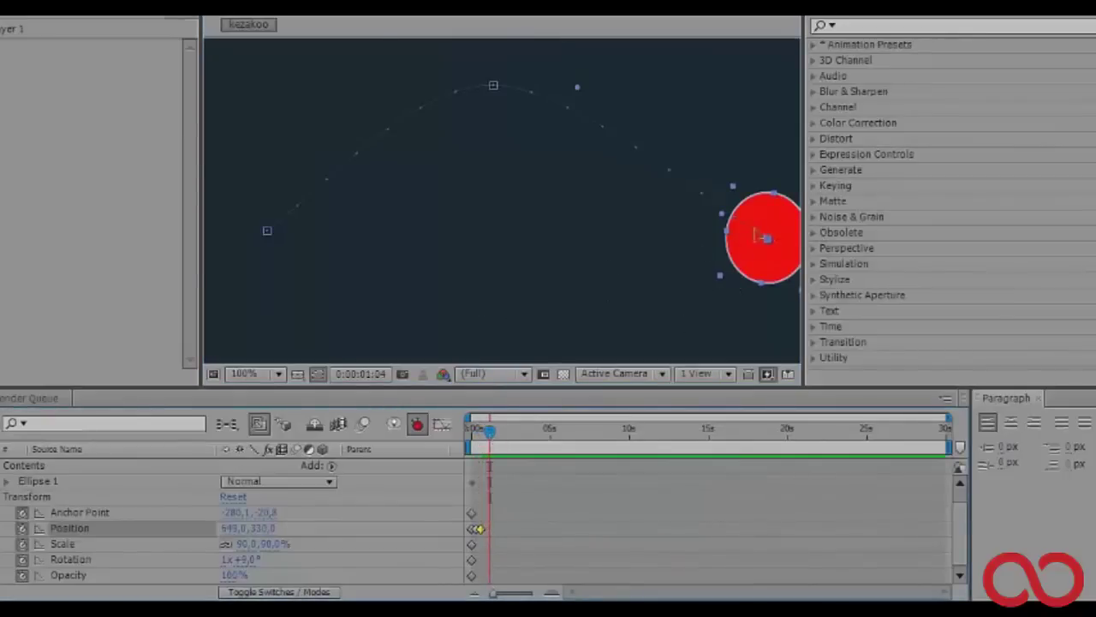
drag(759, 236, 262, 233)
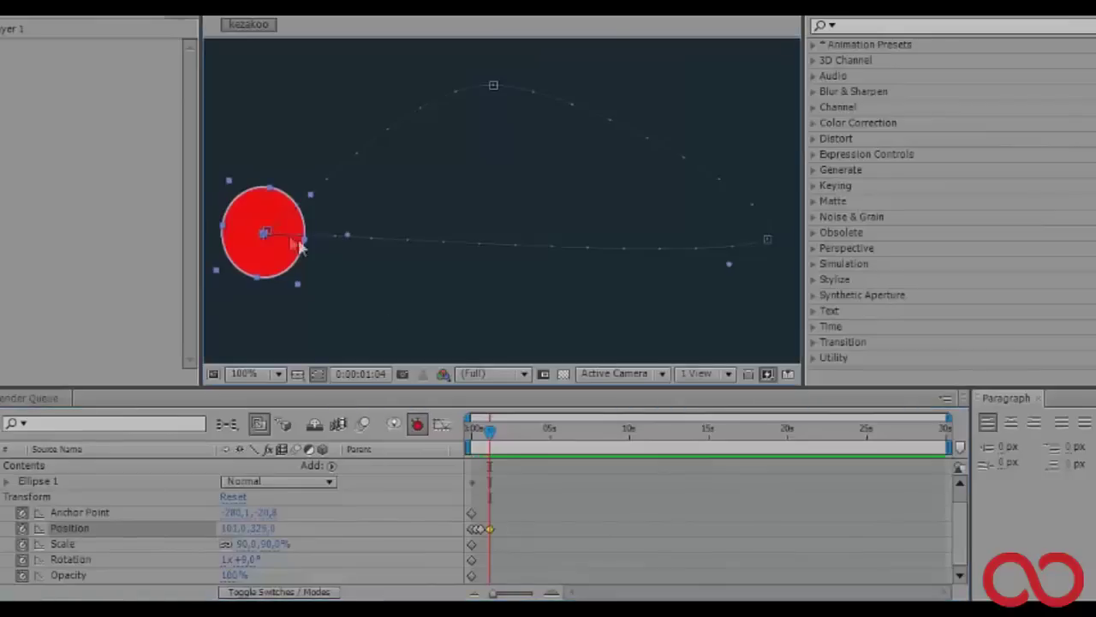
Return to the start and preview the circle's arcing motion
drag(489, 431, 457, 441)
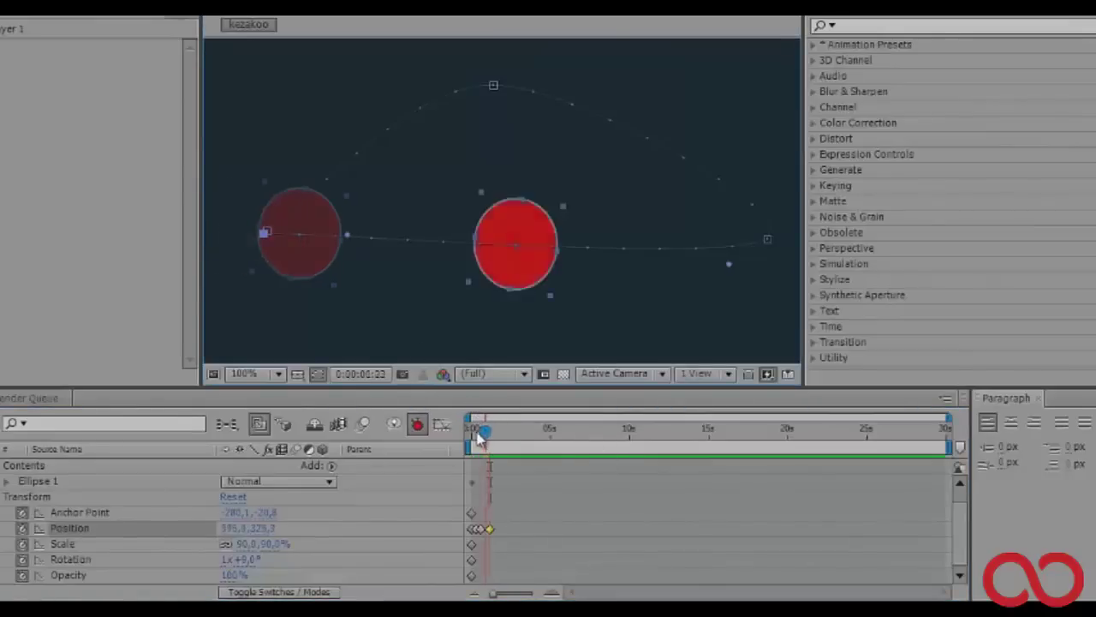
key(space)
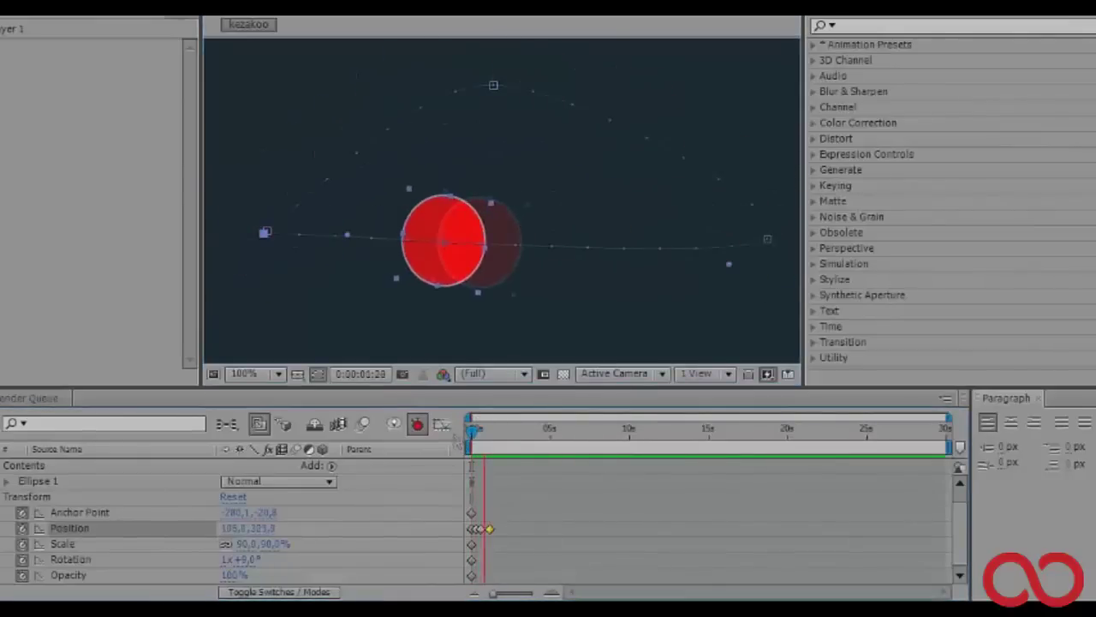
drag(494, 434, 471, 433)
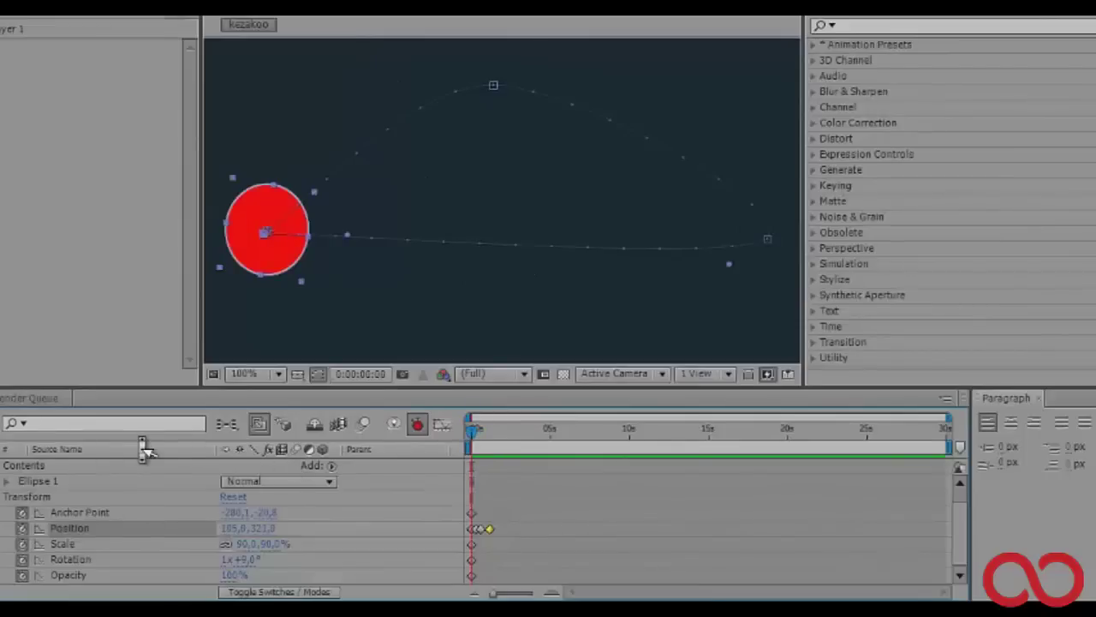
Enable motion blur for the composition and for the ball layer
scroll(128, 496, up, 1)
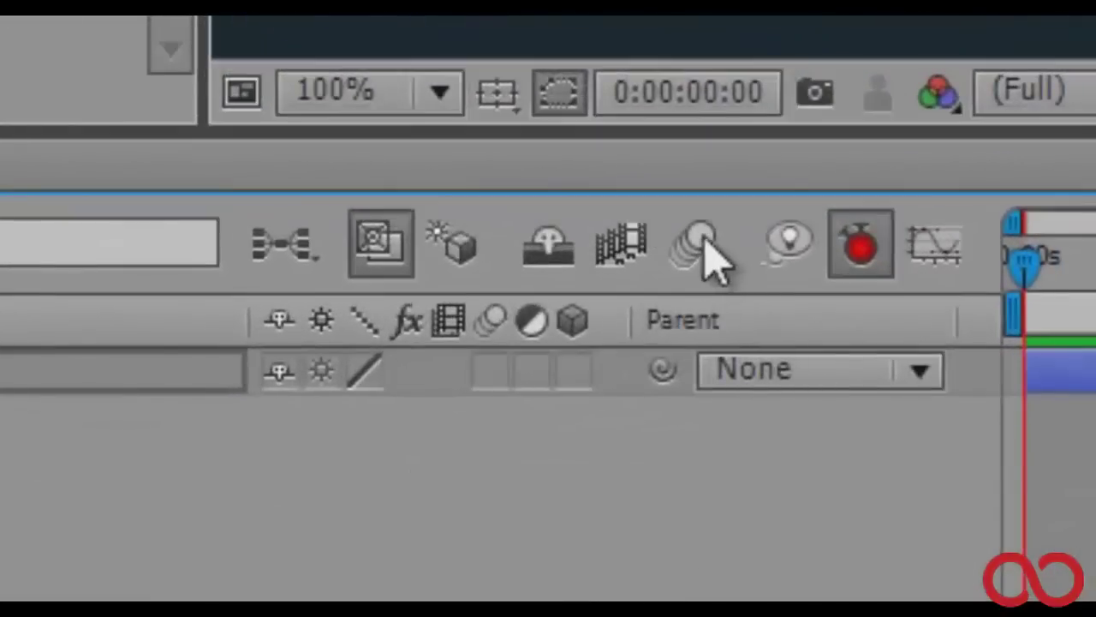
click(703, 245)
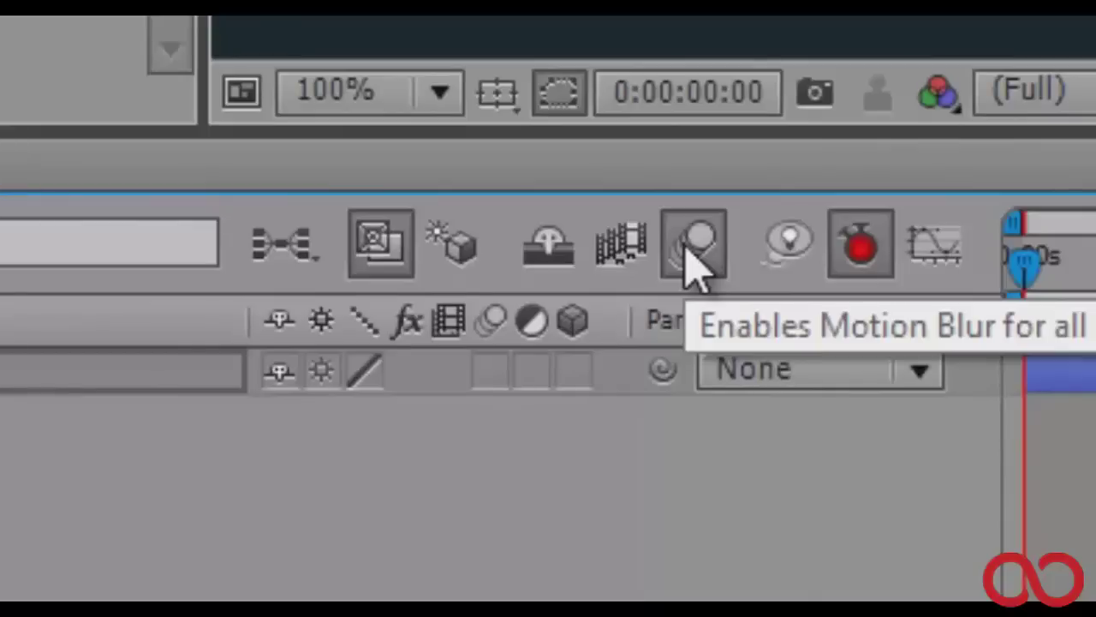
click(718, 243)
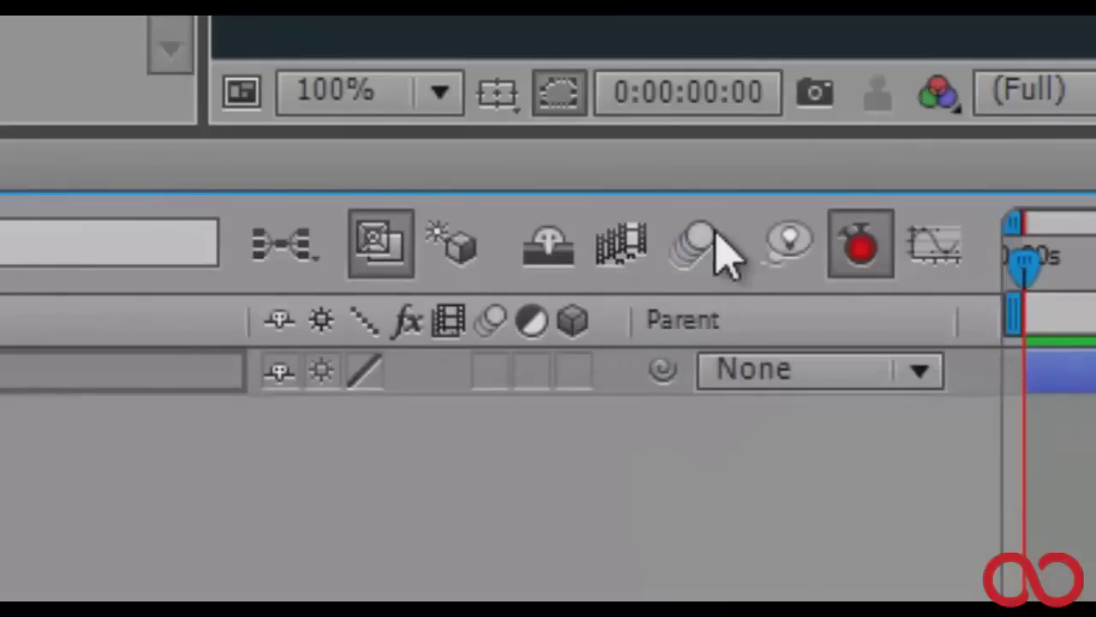
click(720, 247)
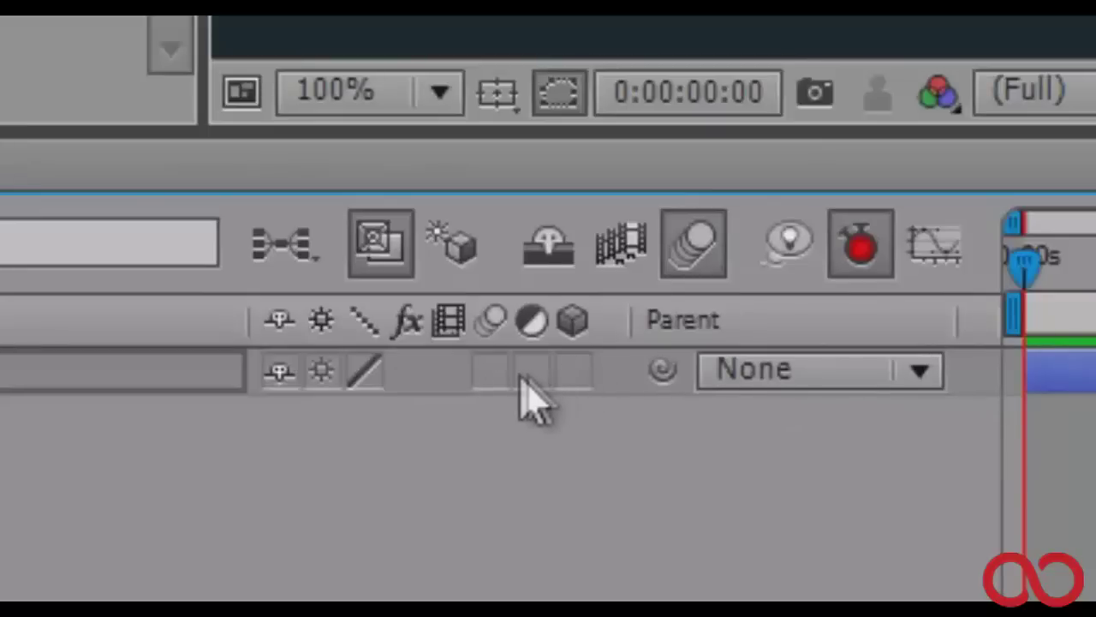
click(490, 372)
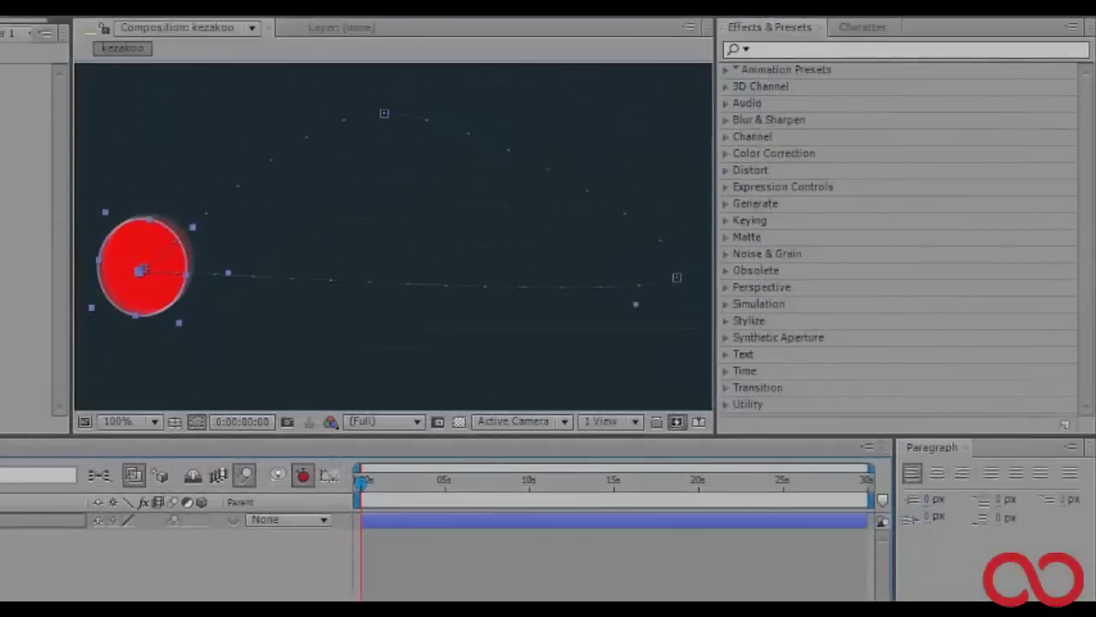
Preview the blurred ball animation, then delete the ball layer
key(space)
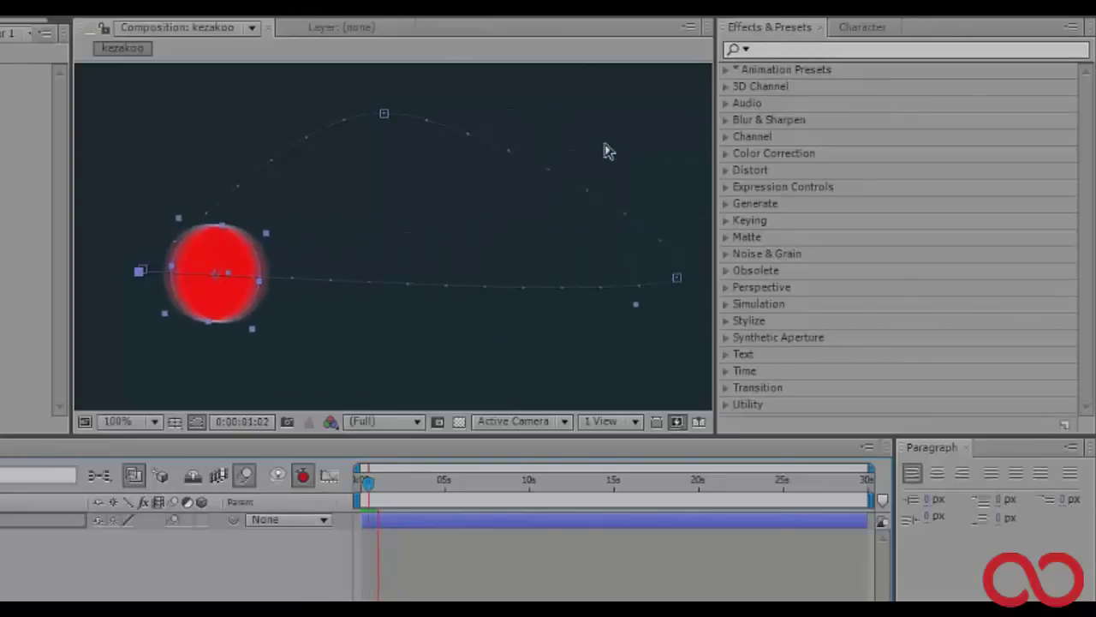
click(607, 151)
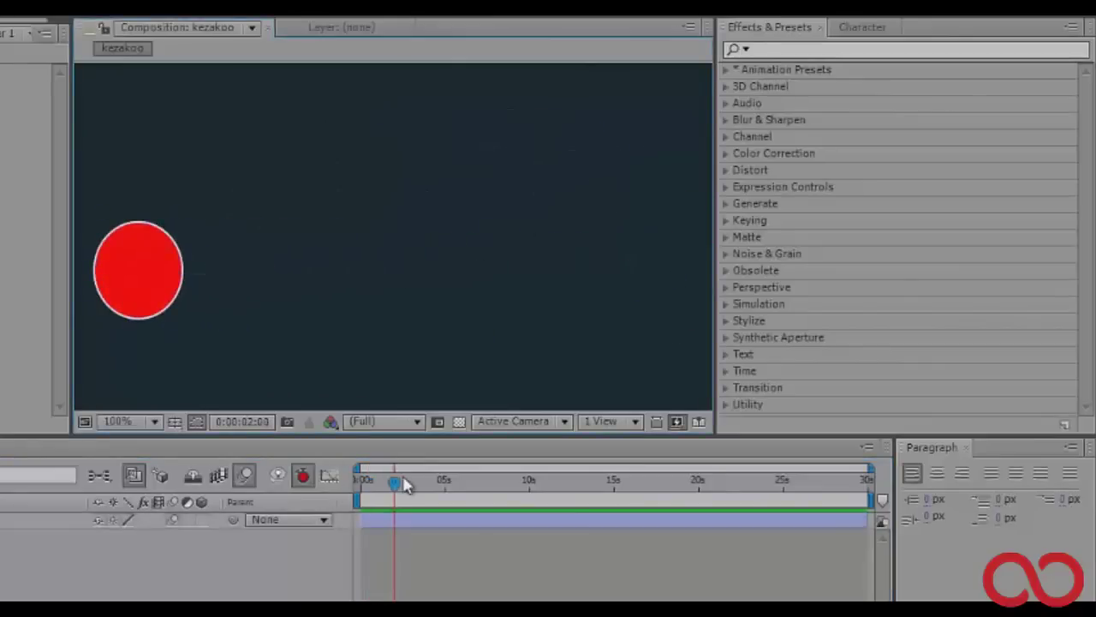
drag(394, 484, 347, 480)
key(space)
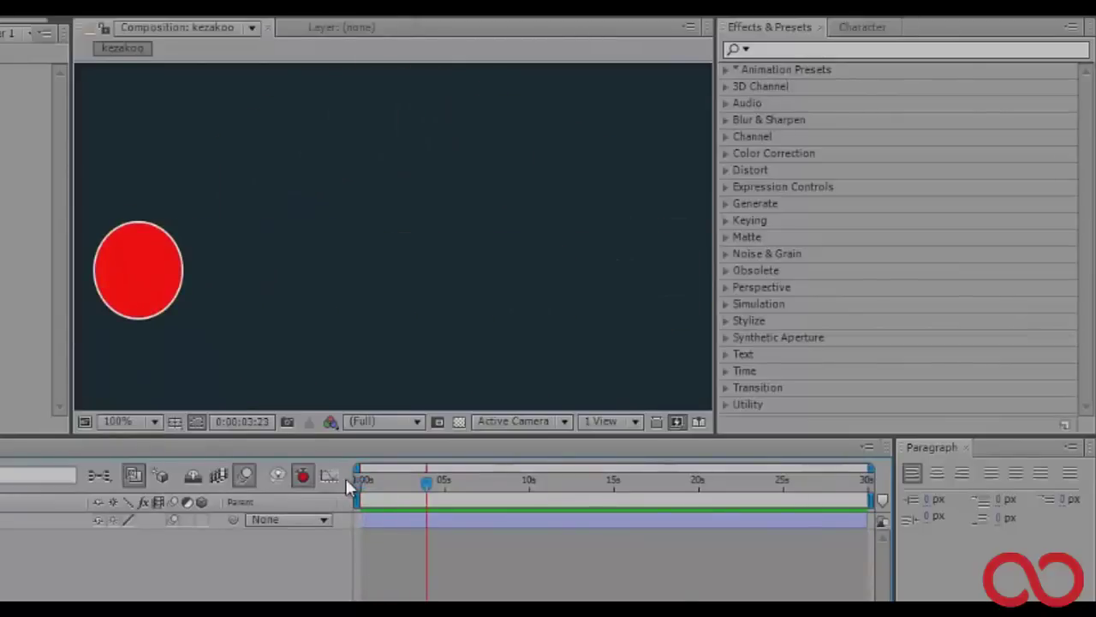
click(398, 519)
key(Delete)
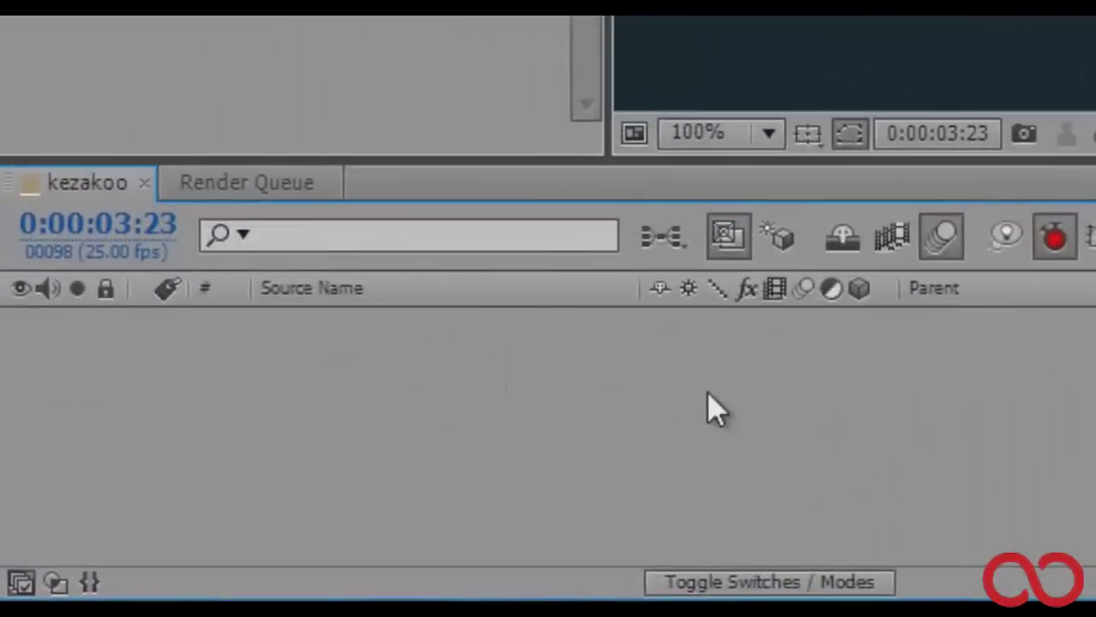
Add a new text layer reading 'kezakoo'
right_click(709, 396)
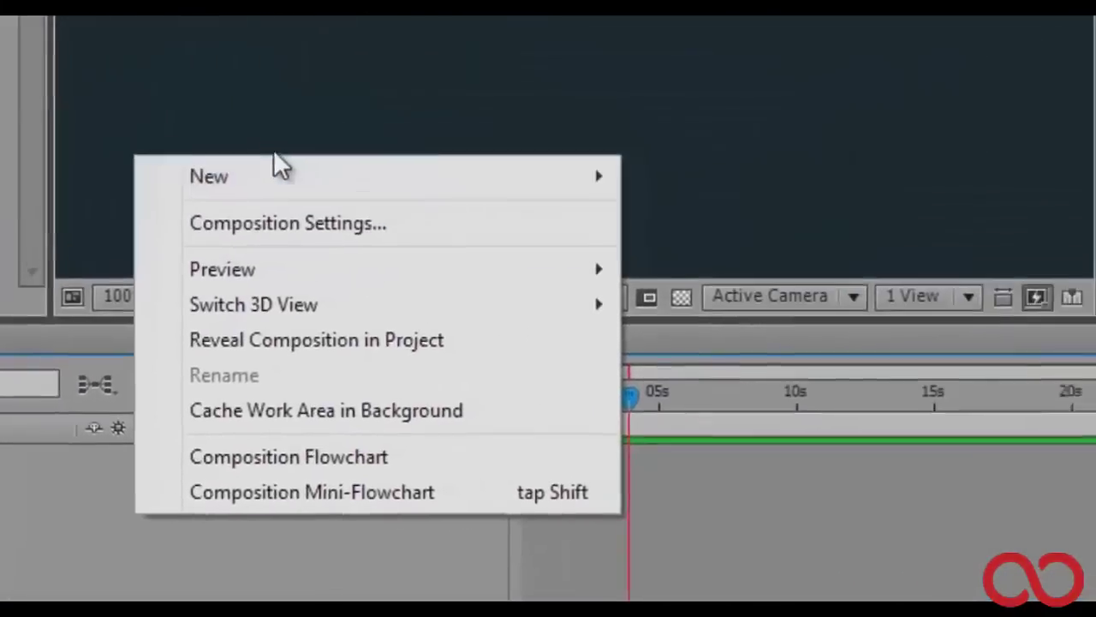
mouse_move(137, 227)
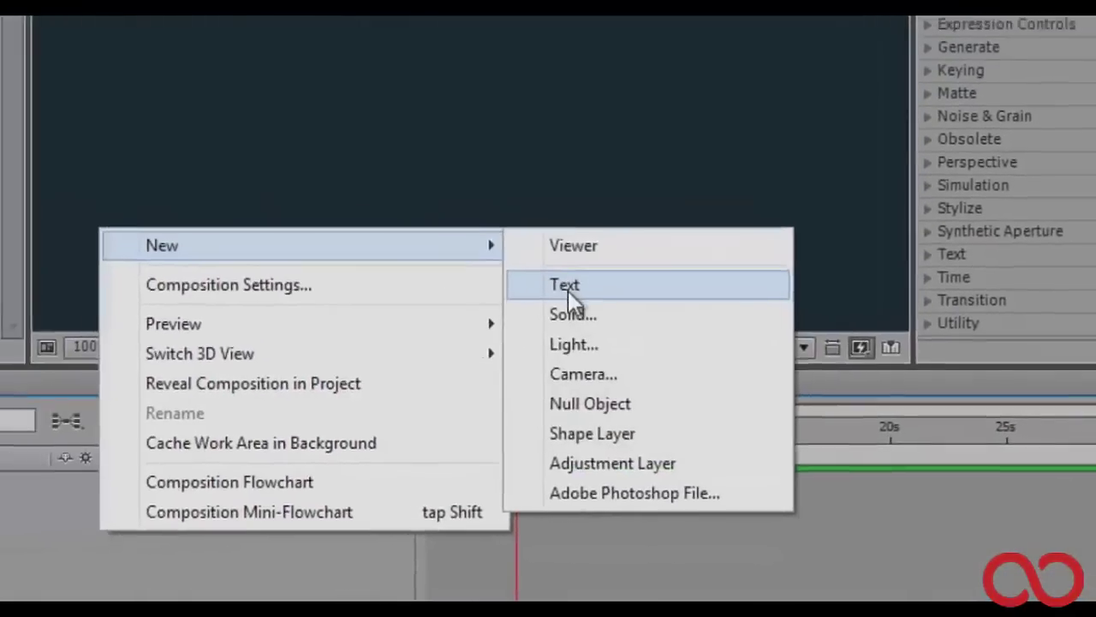
click(522, 268)
text(k)
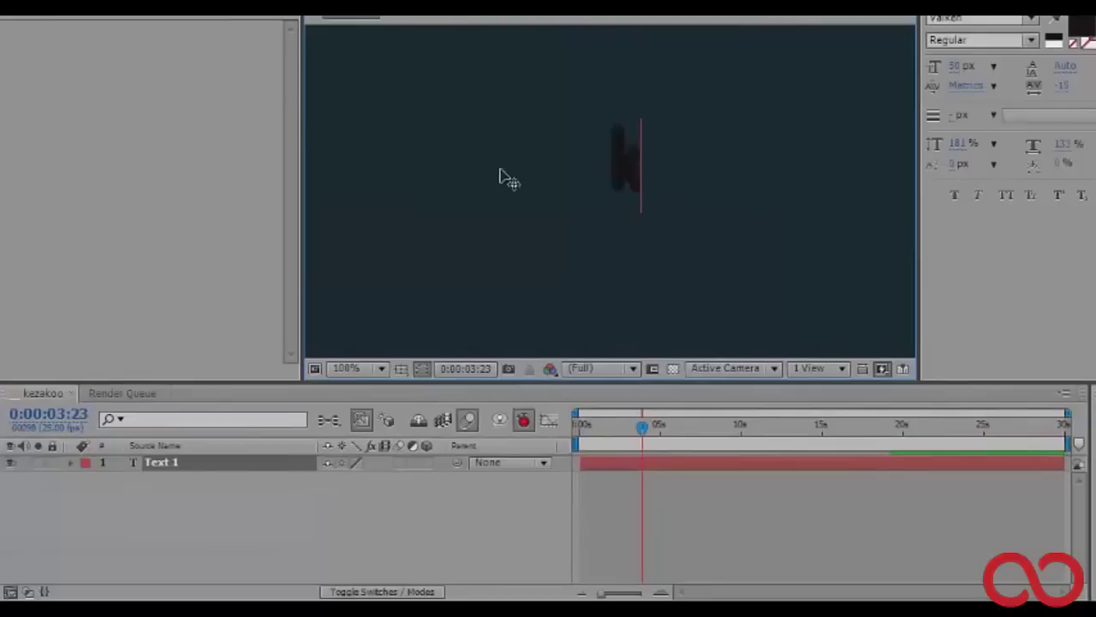
text(ezakoo)
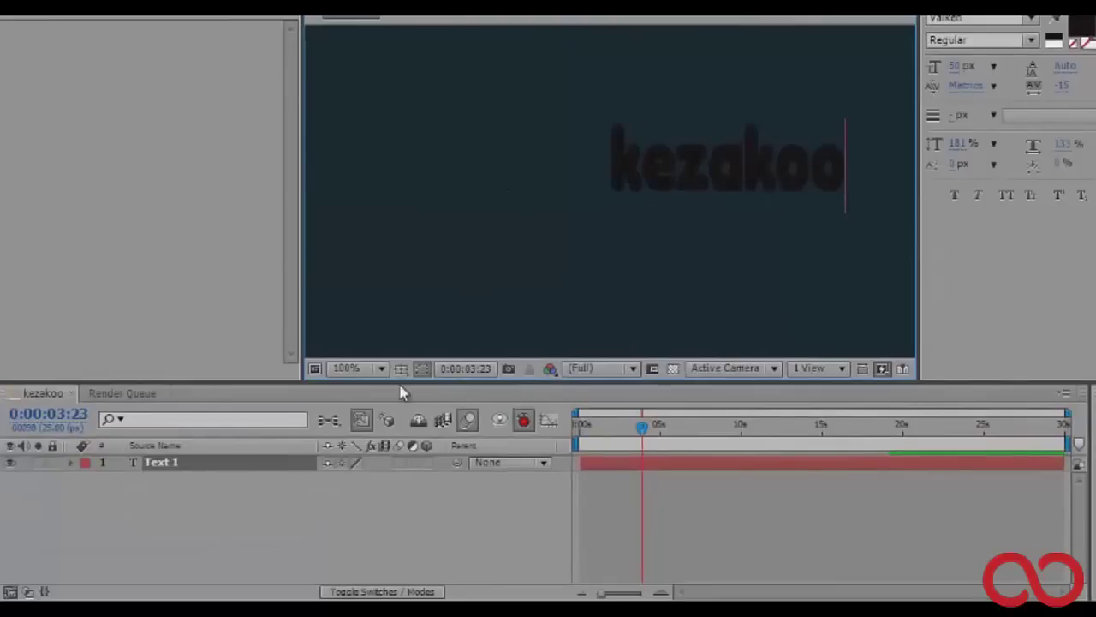
click(16, 62)
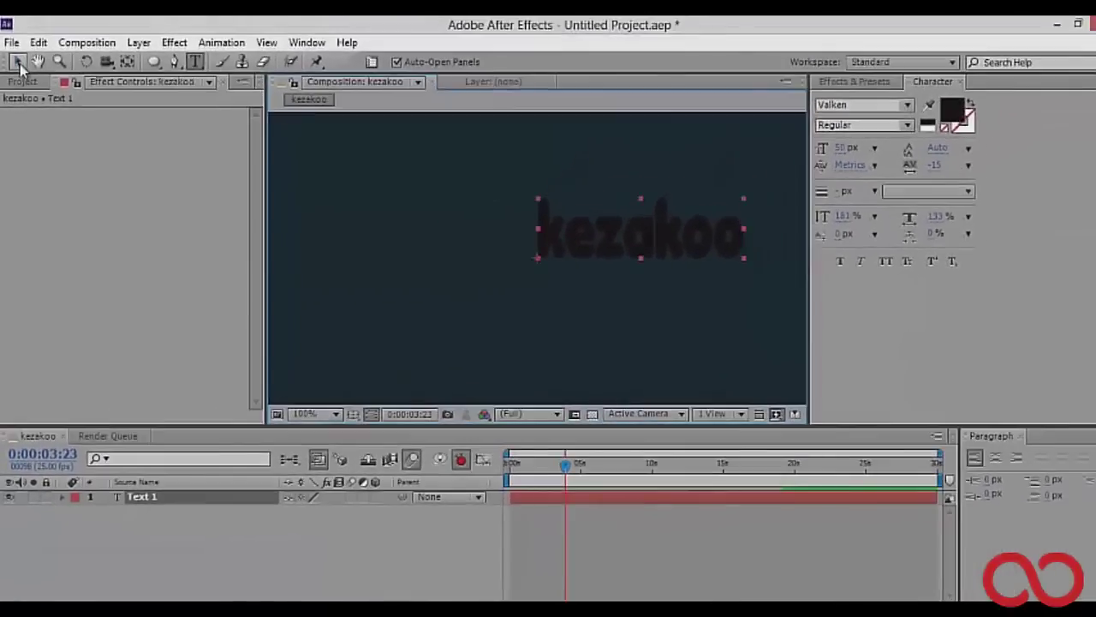
Colour the whole kezakoo text red
click(195, 62)
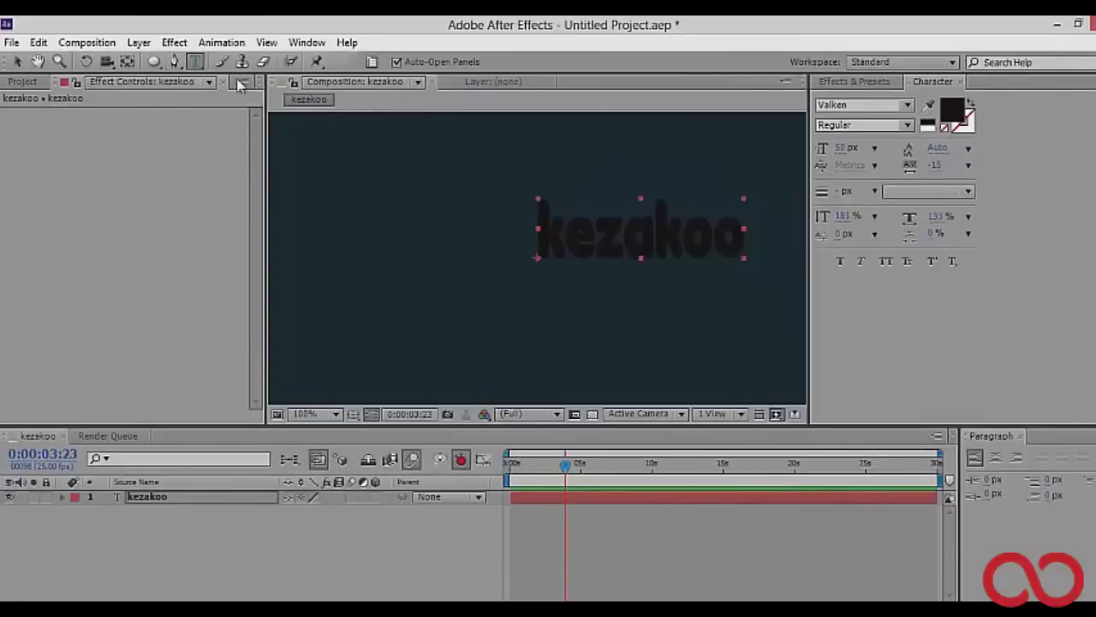
drag(743, 231, 538, 247)
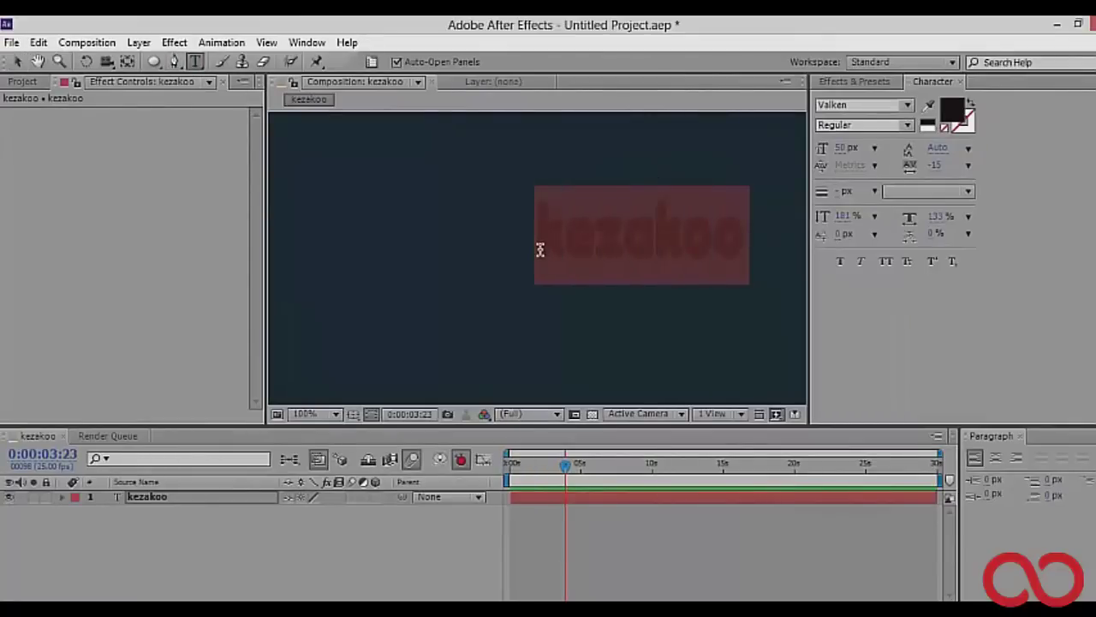
click(951, 113)
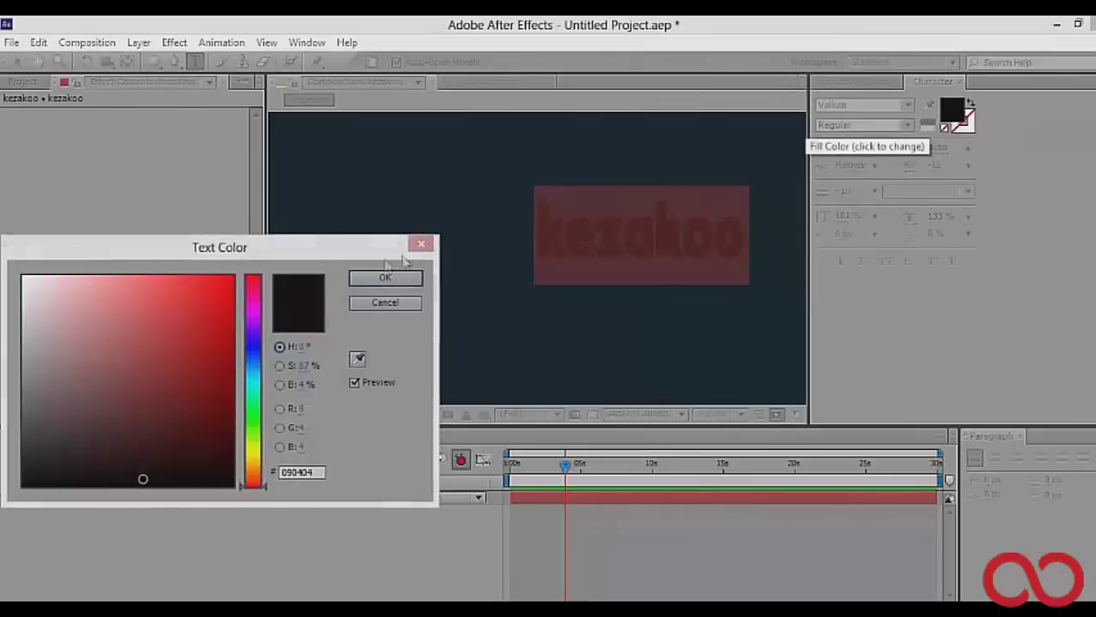
click(227, 311)
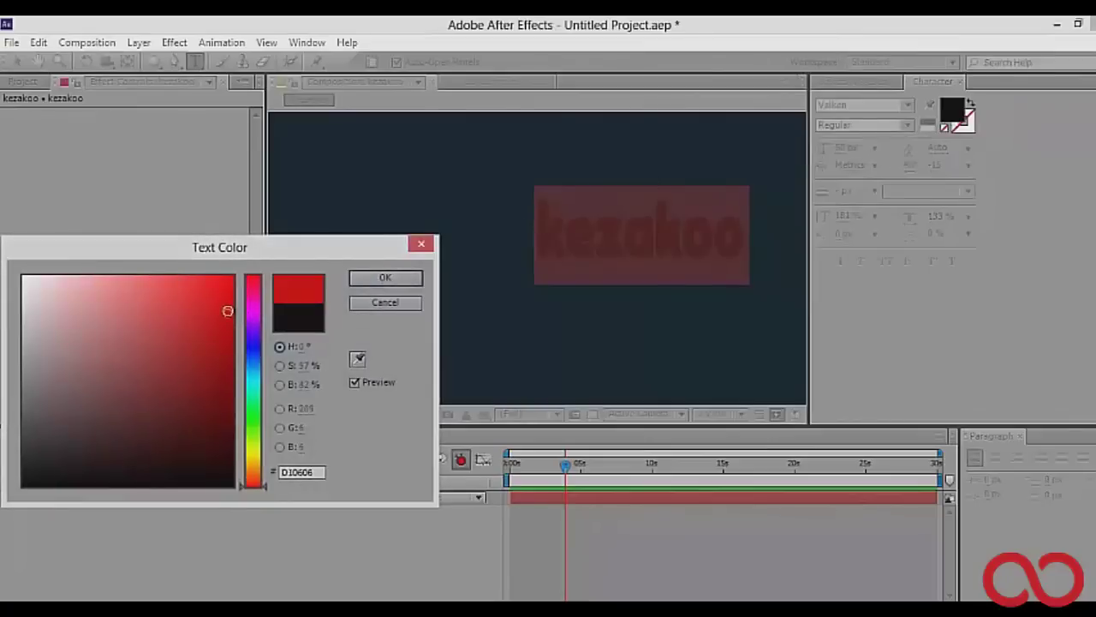
click(386, 277)
Colour the final 'oo' near-black and move the text to the composition centre
click(738, 226)
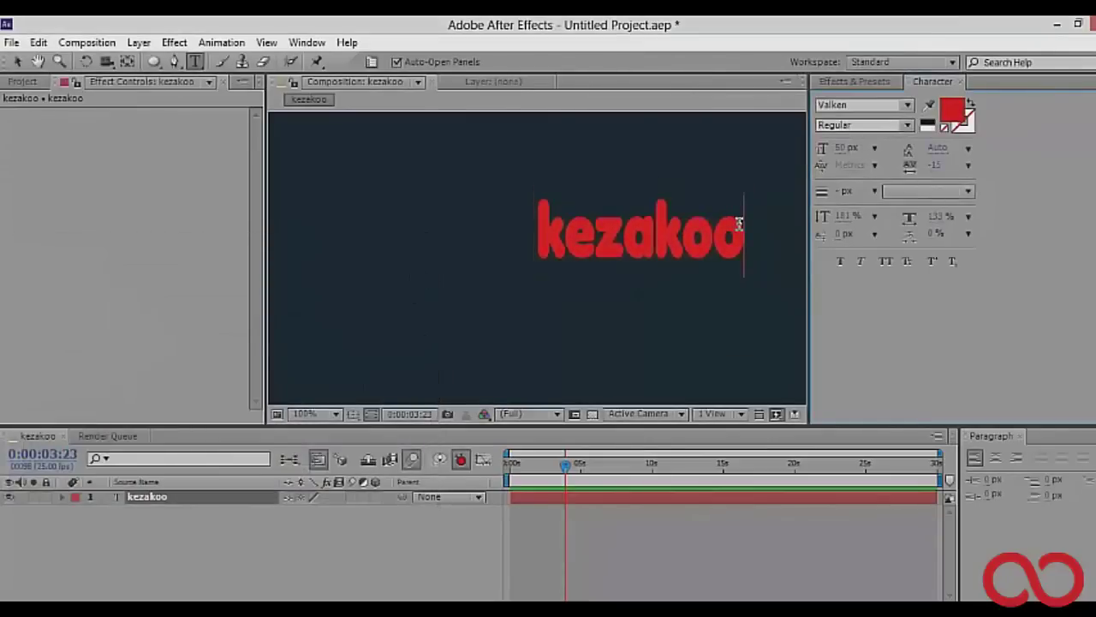
drag(741, 232, 690, 230)
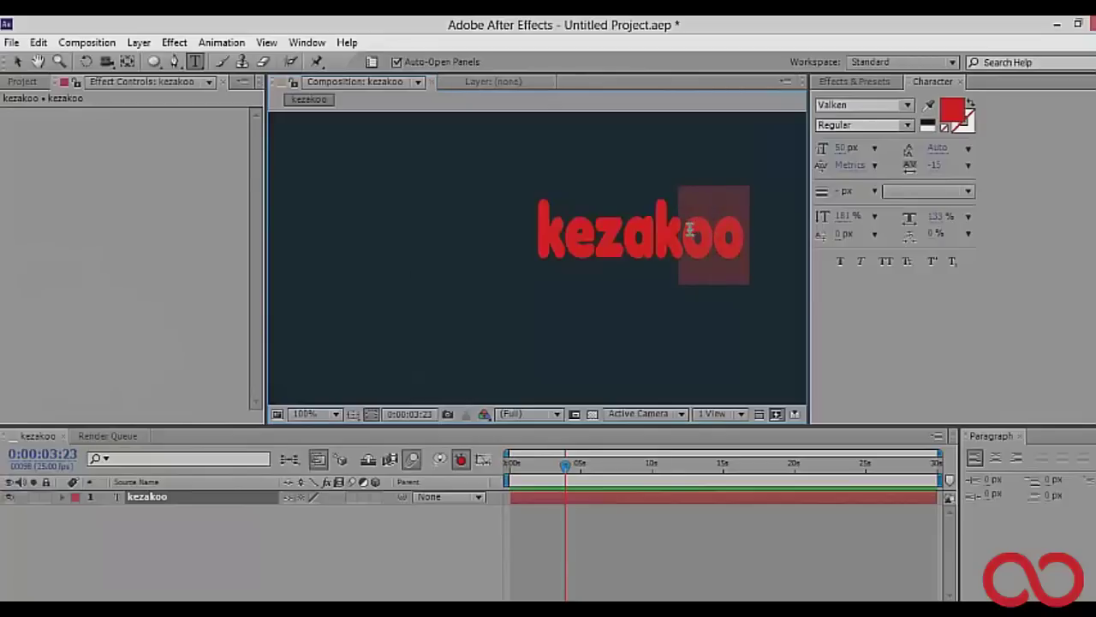
click(956, 110)
click(197, 479)
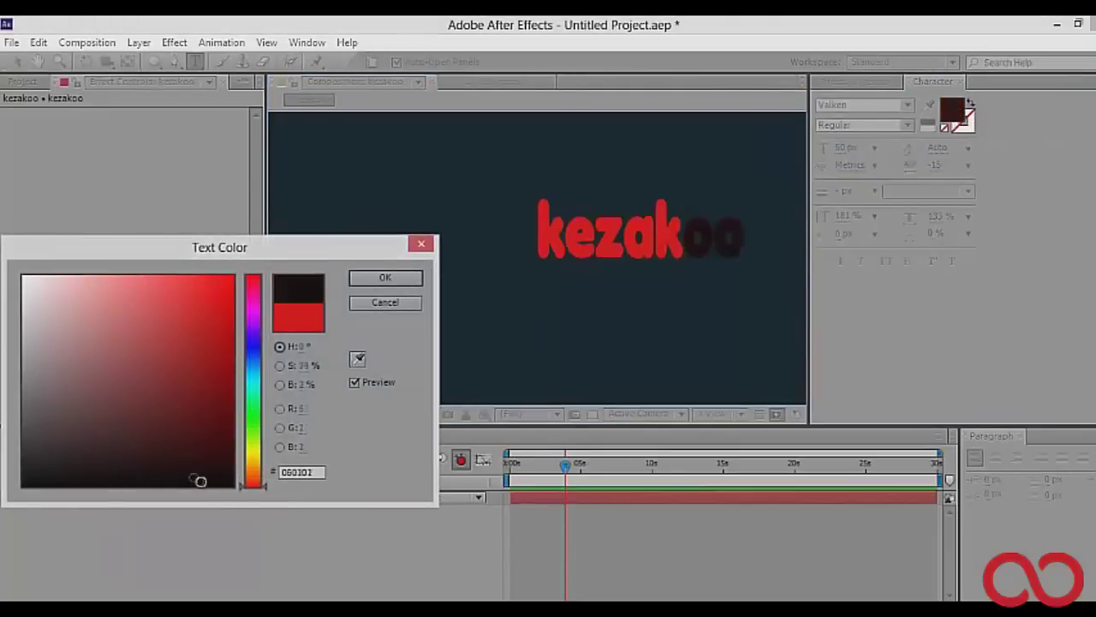
click(386, 277)
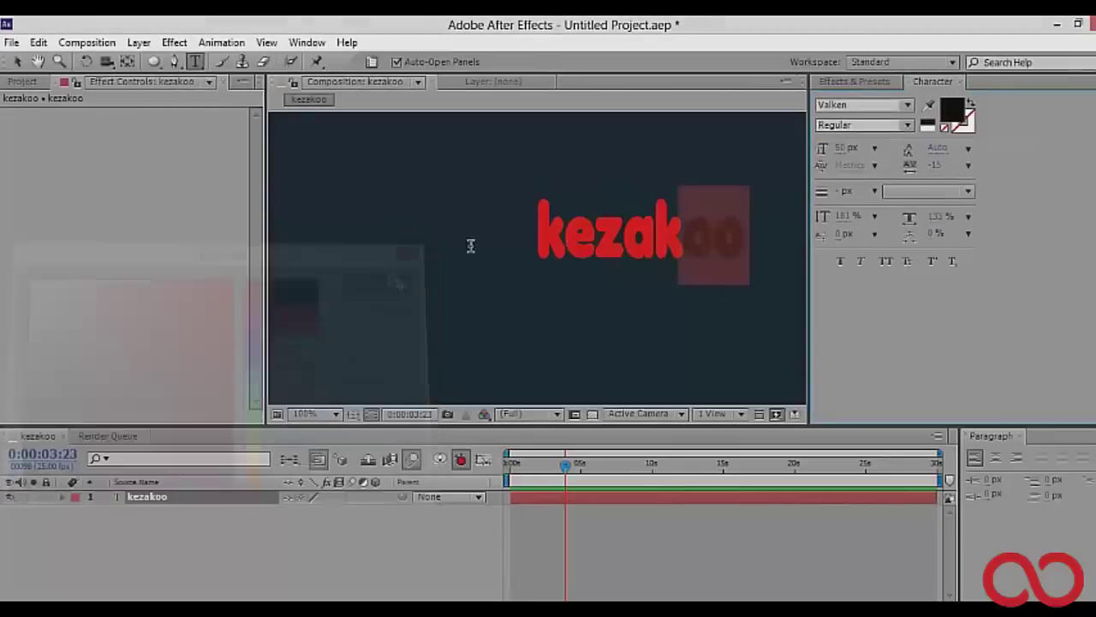
click(16, 62)
drag(649, 228, 547, 257)
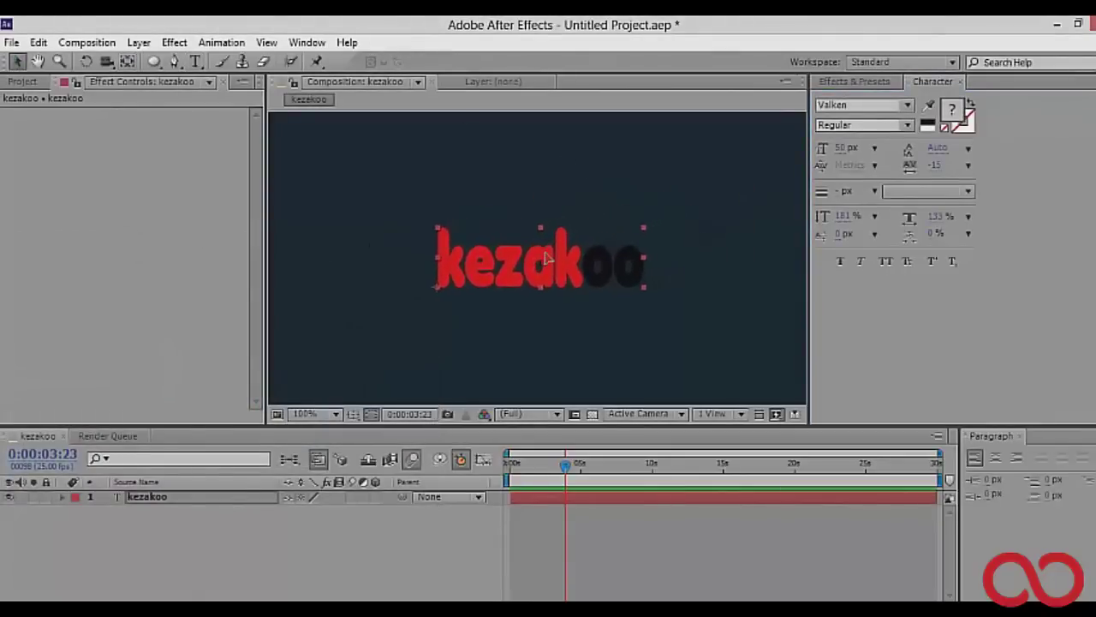
Select all of kezakoo and set size 44 px, vertical scale 201%, horizontal scale 153%
click(608, 178)
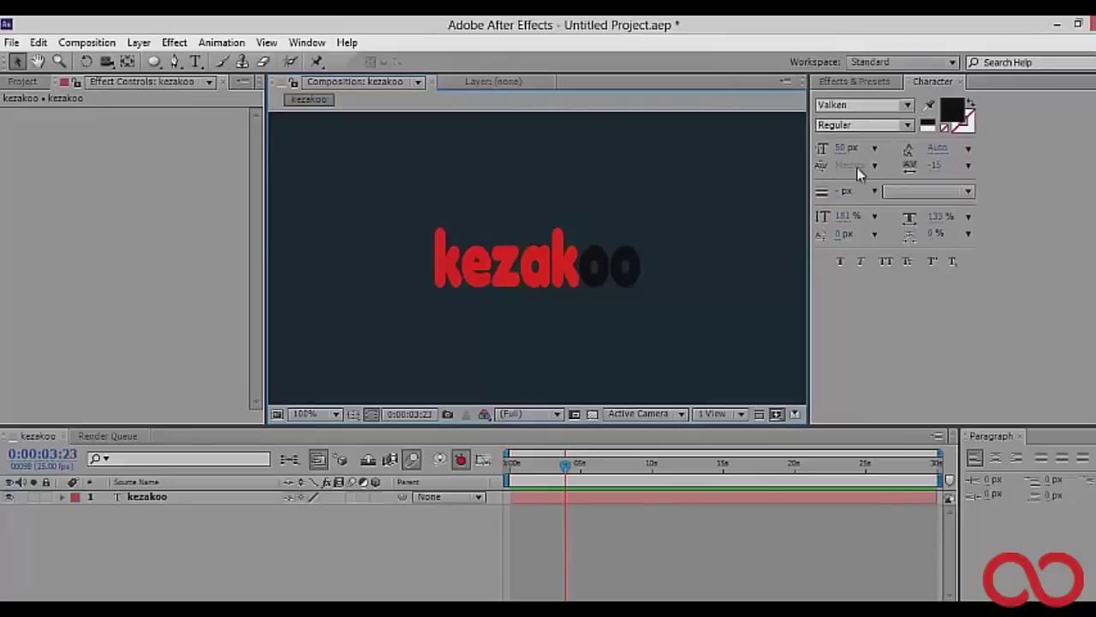
click(195, 62)
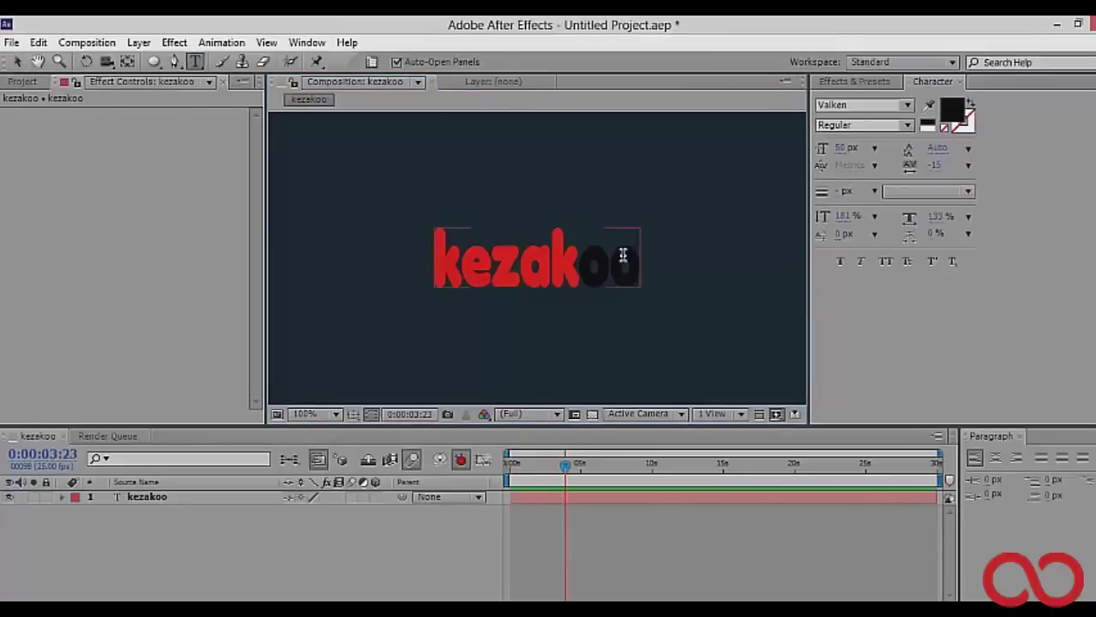
drag(623, 255, 431, 265)
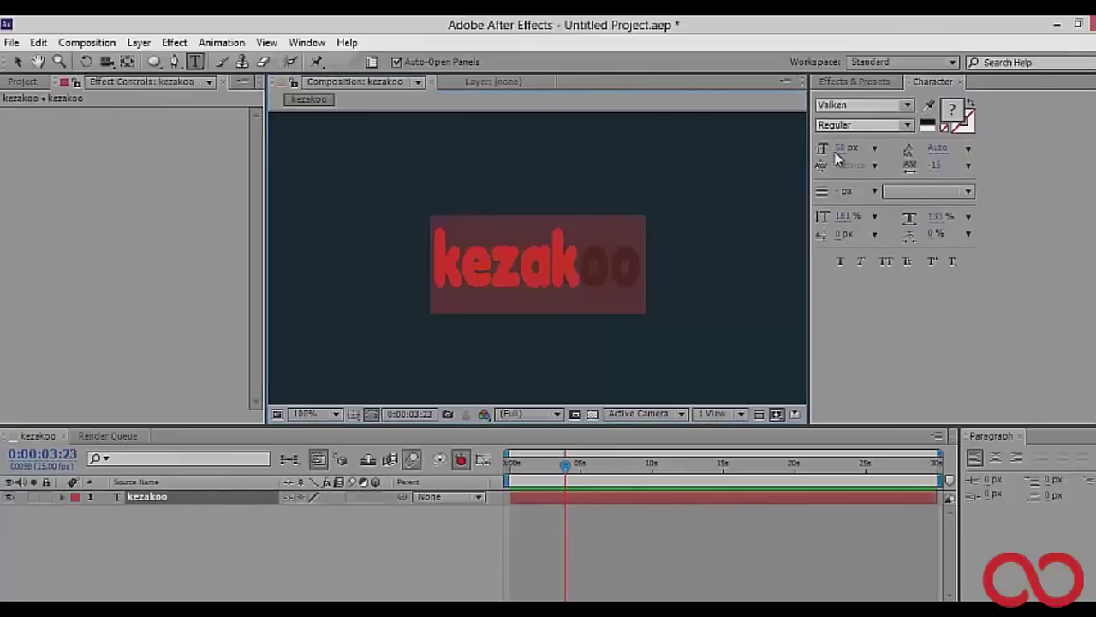
mouse_move(843, 147)
mouse_down()
mouse_move(857, 147)
mouse_move(845, 158)
mouse_up()
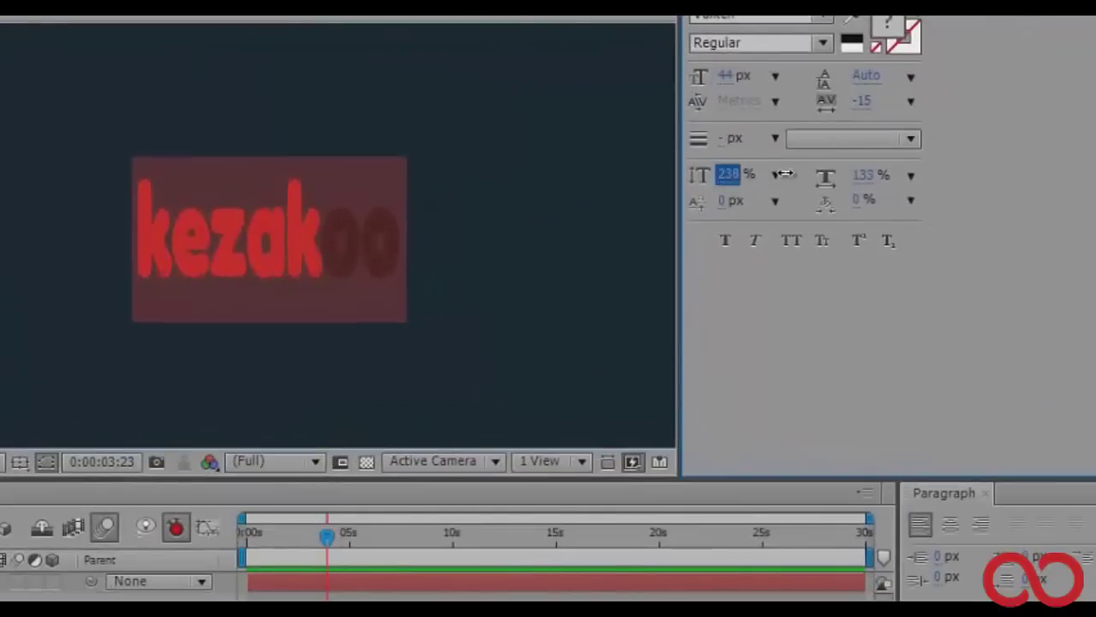
drag(726, 174, 735, 173)
drag(859, 175, 889, 176)
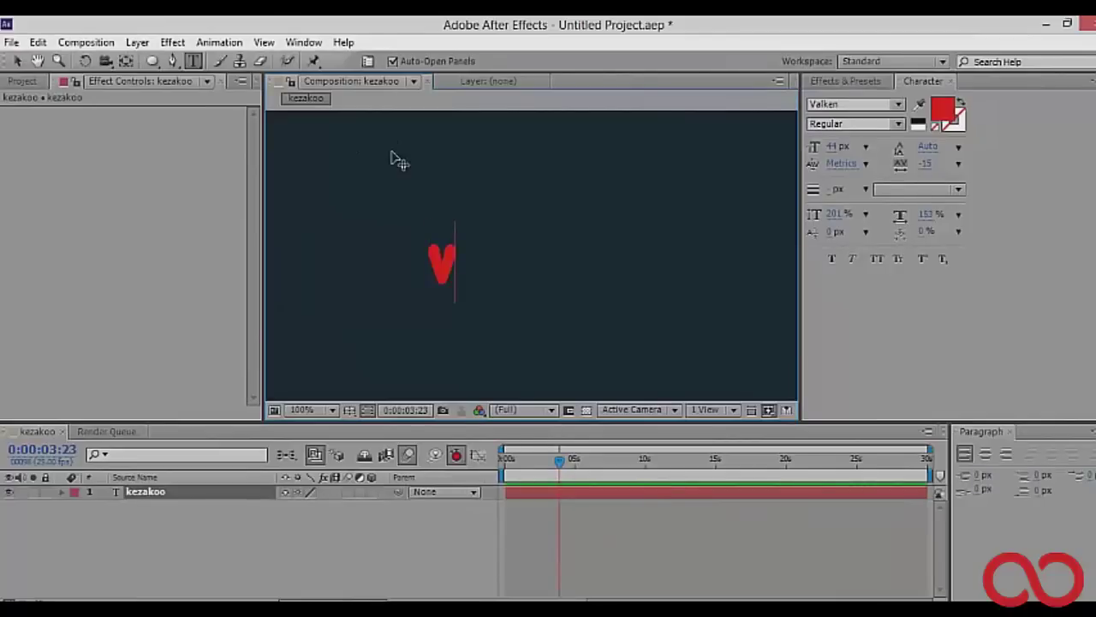
key(ctrl+a)
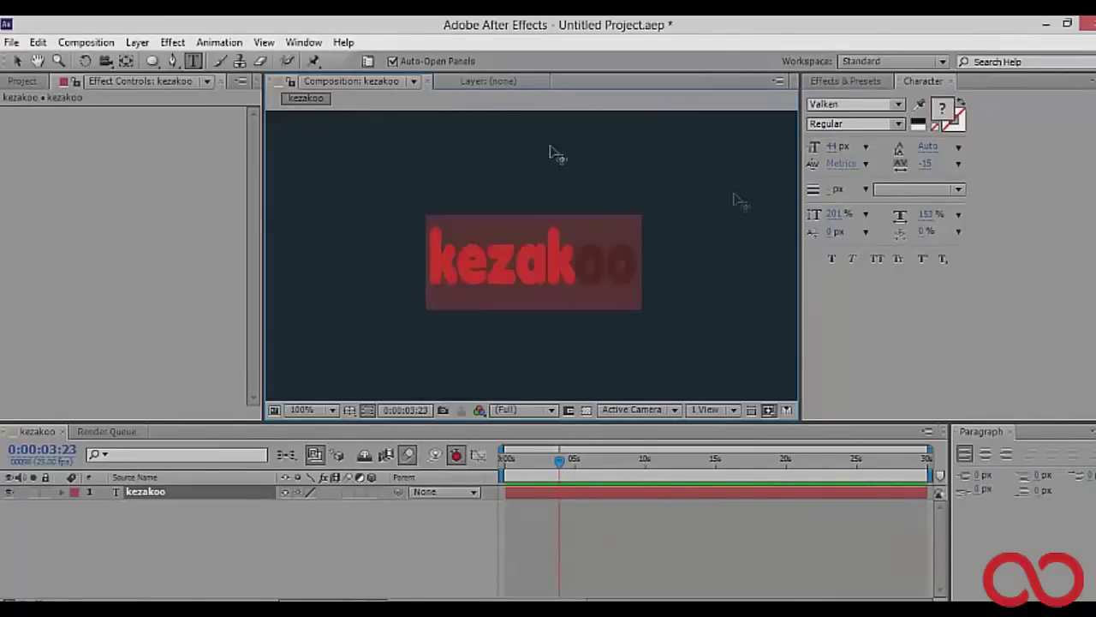
click(16, 61)
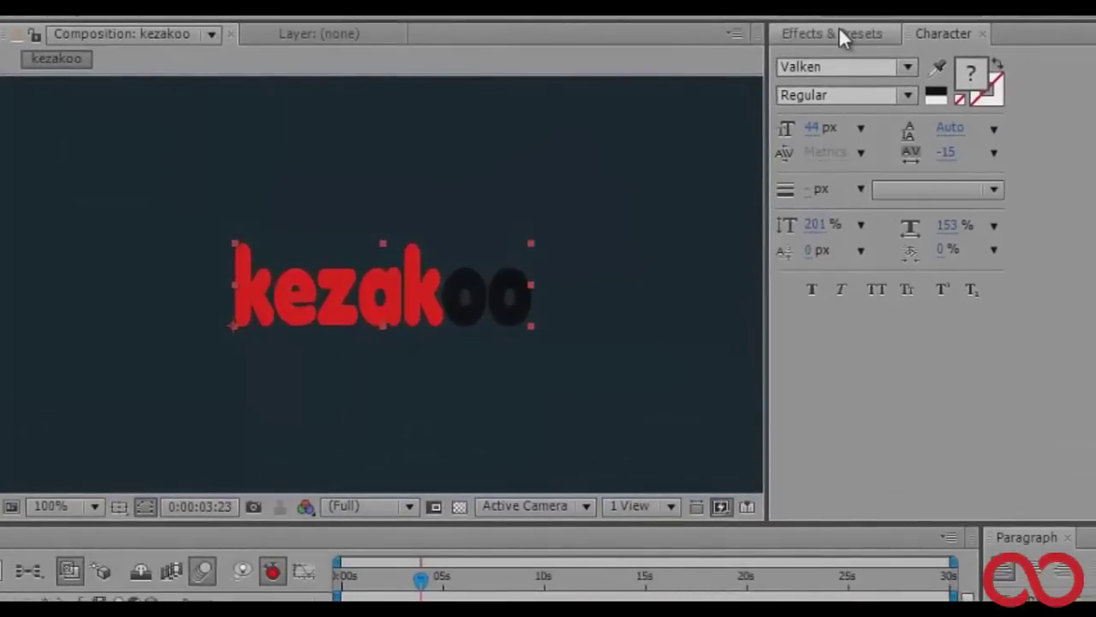
Drag the Center Spiral preset from Animation Presets > Text > Animate In onto the kezakoo layer
click(840, 28)
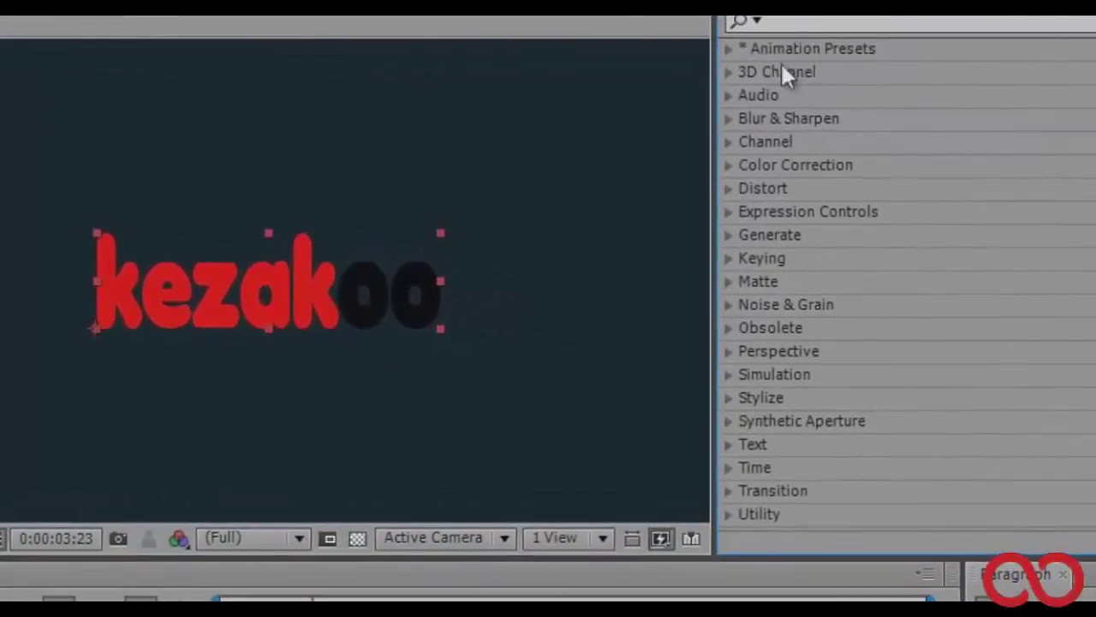
click(732, 48)
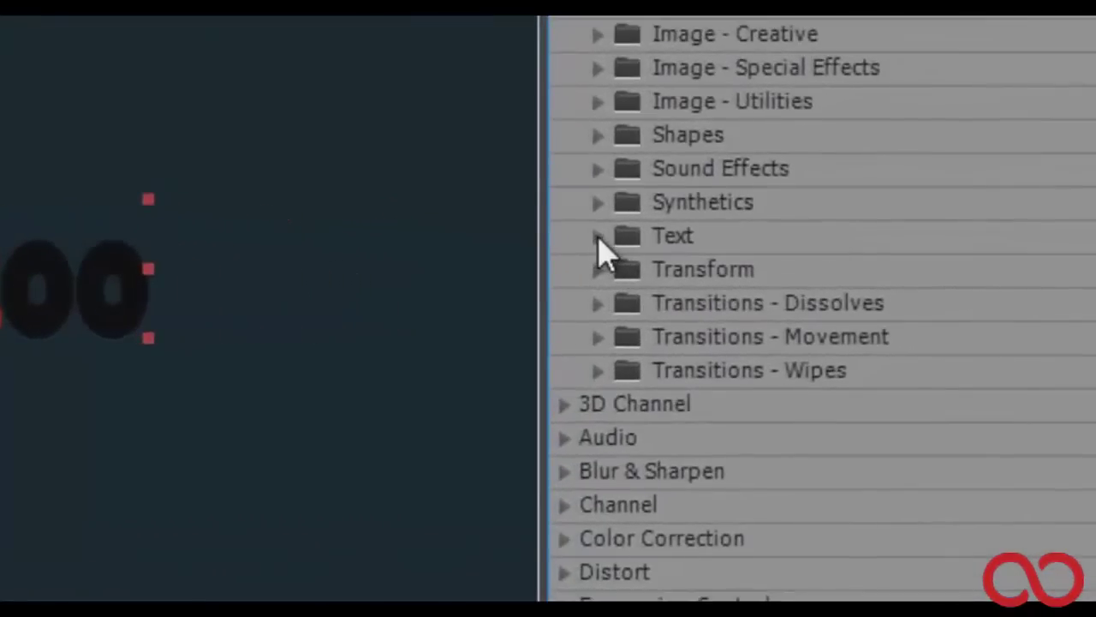
click(598, 237)
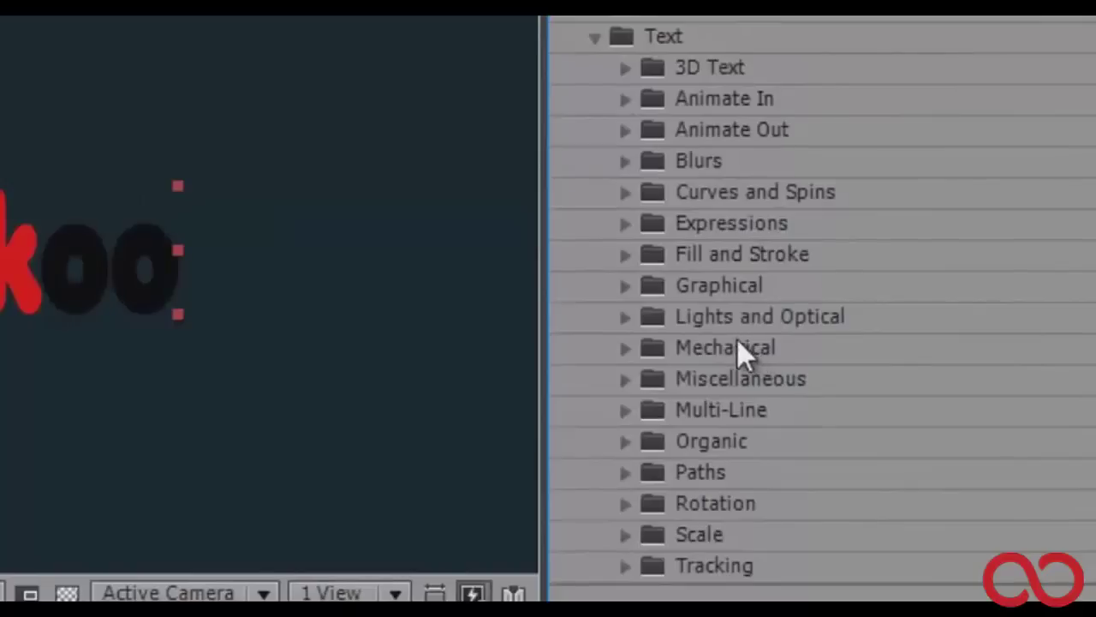
click(633, 100)
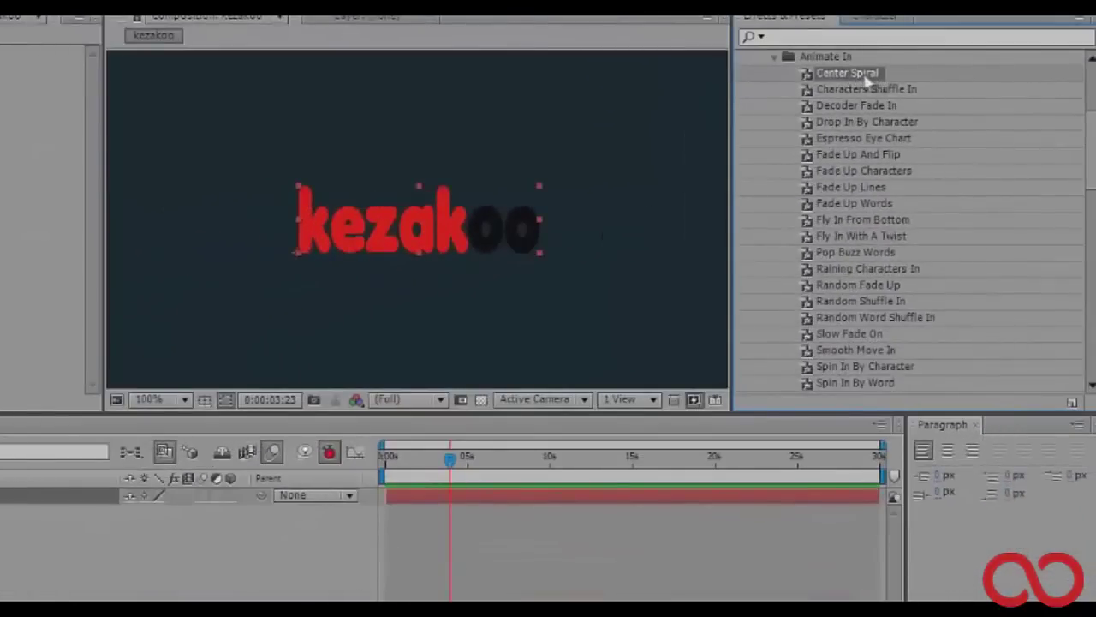
mouse_move(867, 79)
mouse_down()
mouse_move(531, 475)
mouse_move(450, 495)
mouse_up()
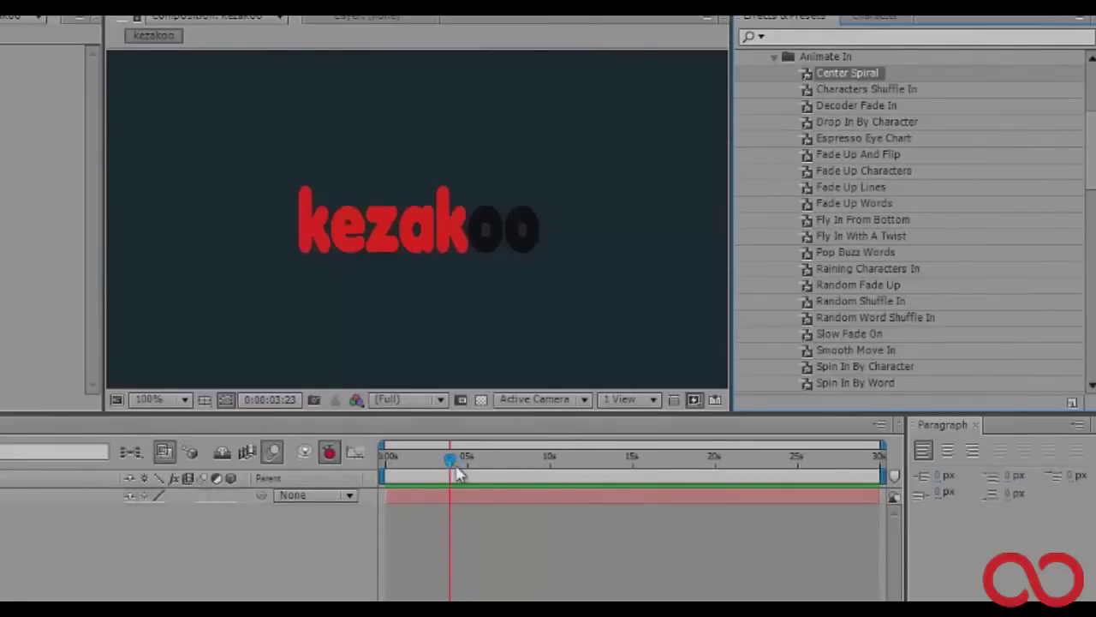
drag(451, 463, 390, 462)
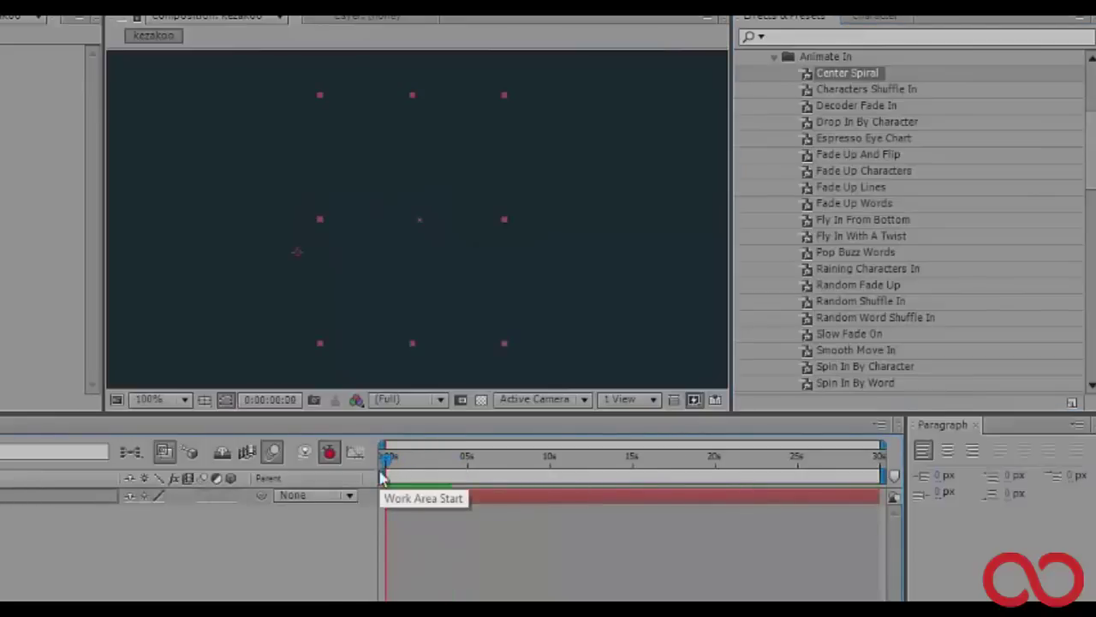
key(space)
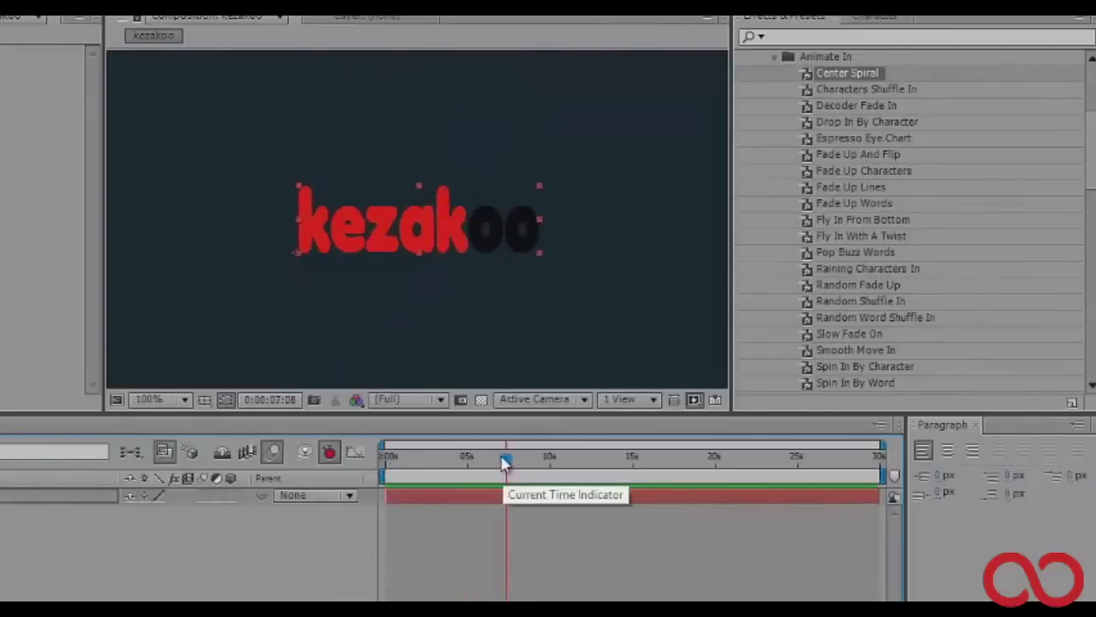
drag(503, 459, 387, 459)
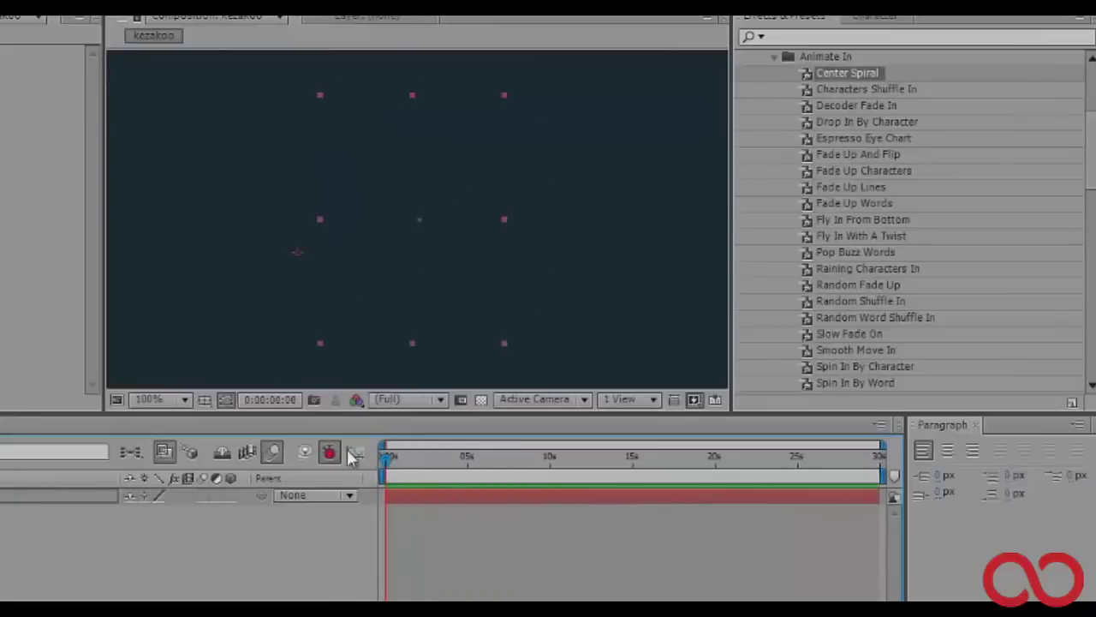
click(274, 455)
key(space)
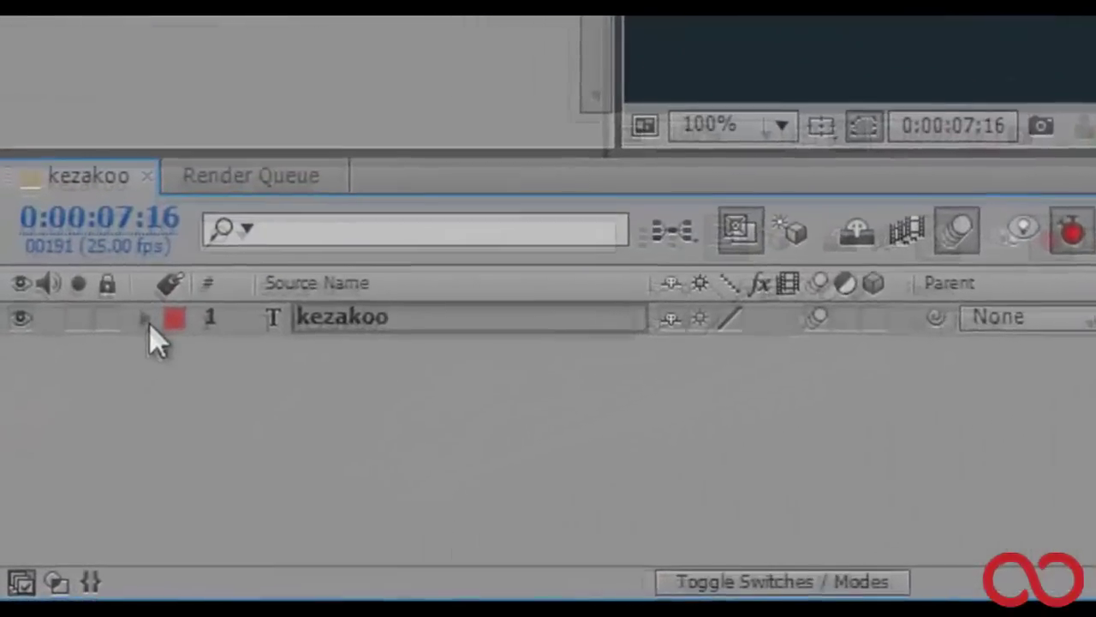
Expand the kezakoo layer's properties, then undo an accidental deletion of the whole layer
click(62, 483)
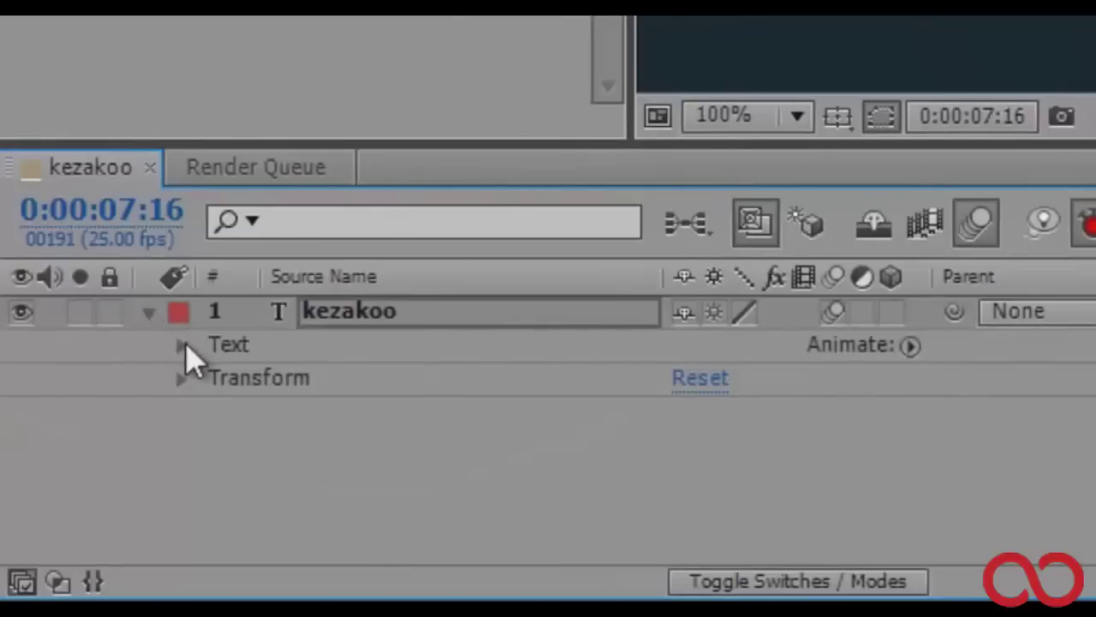
click(181, 346)
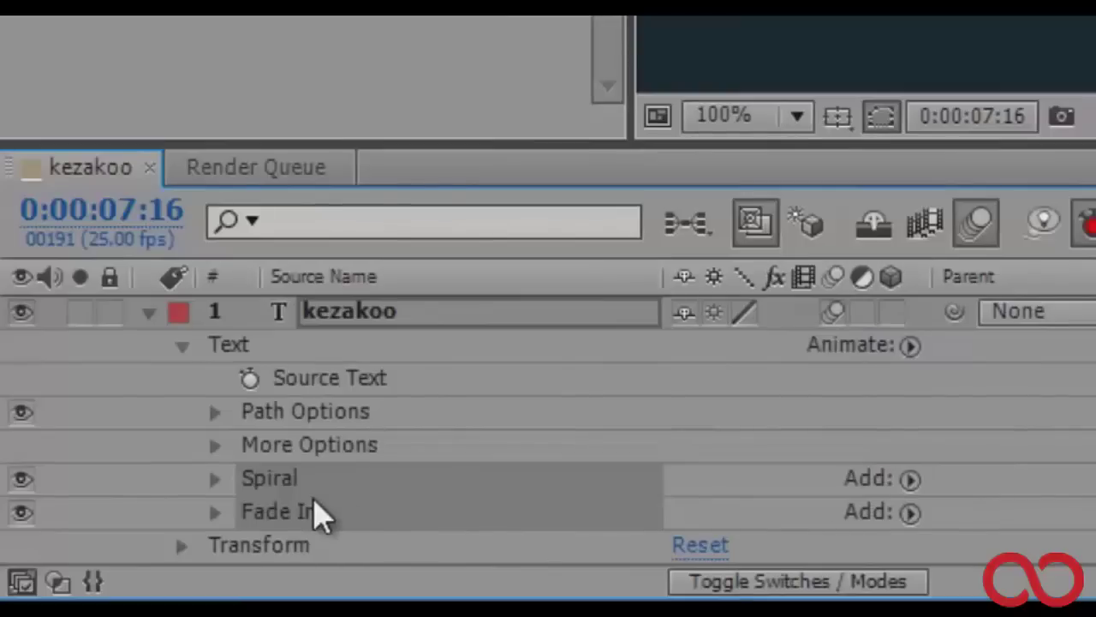
key(Delete)
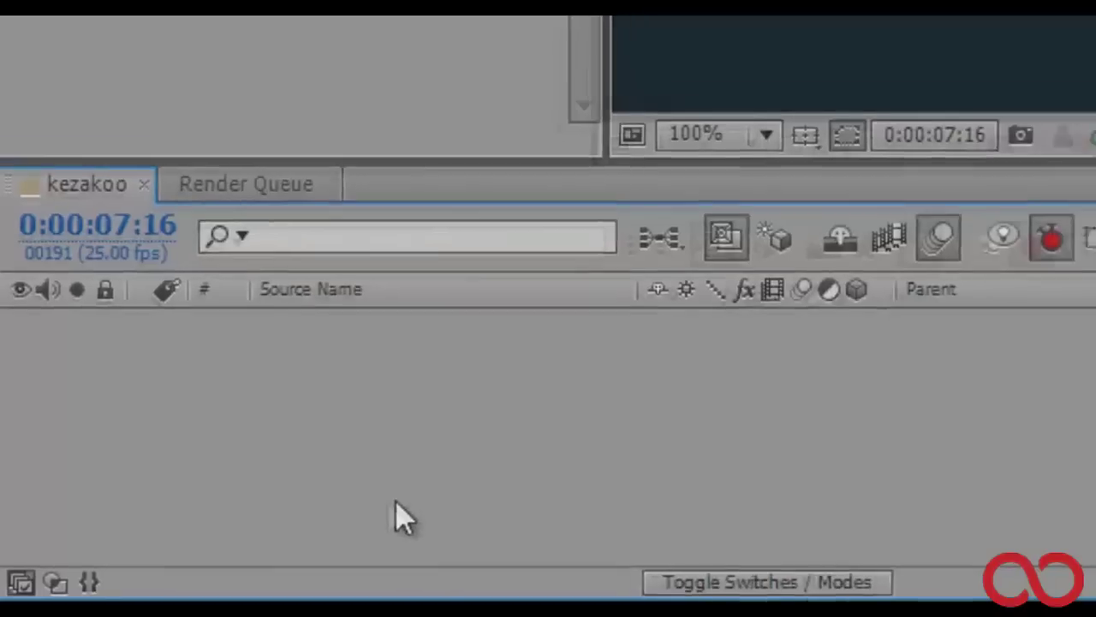
key(ctrl+z)
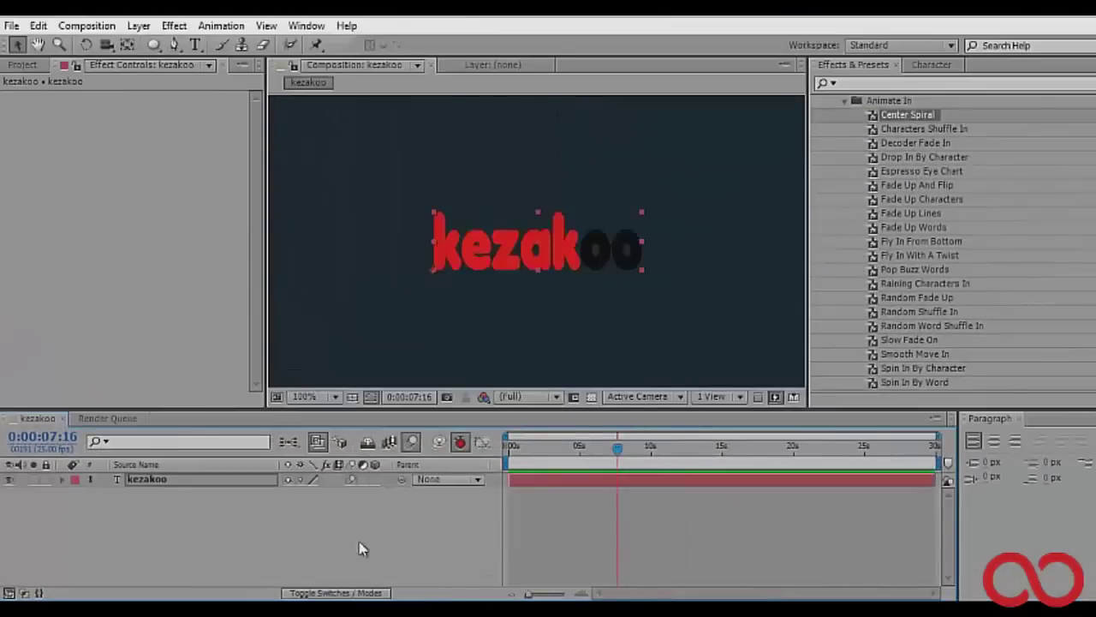
Reveal the layer's text animators and delete Fade In, then Spiral
click(62, 479)
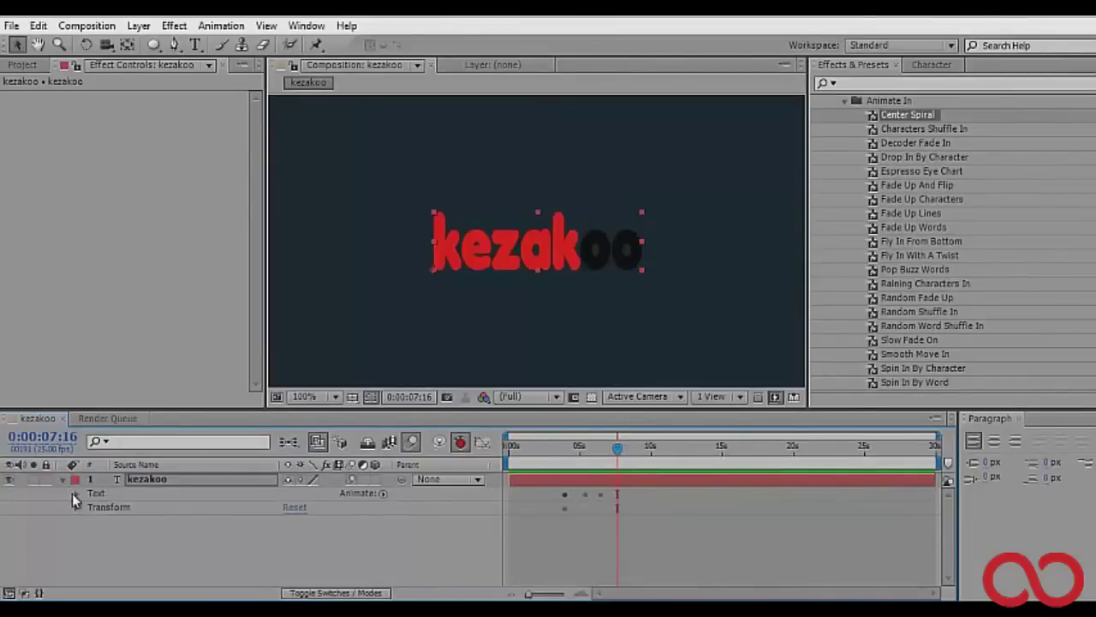
click(72, 493)
click(79, 494)
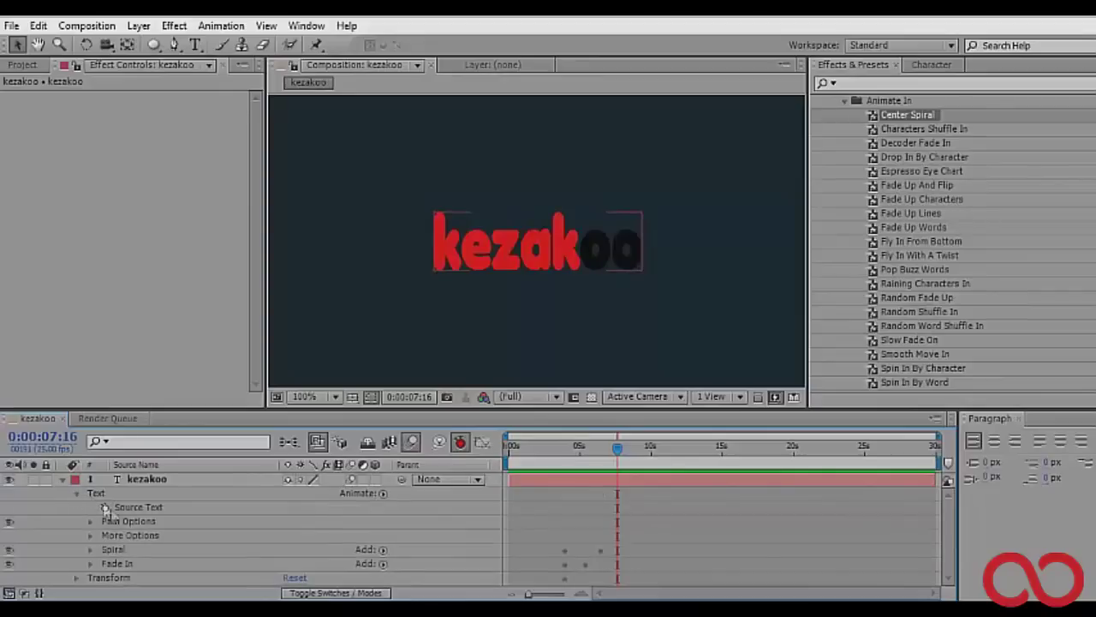
click(119, 549)
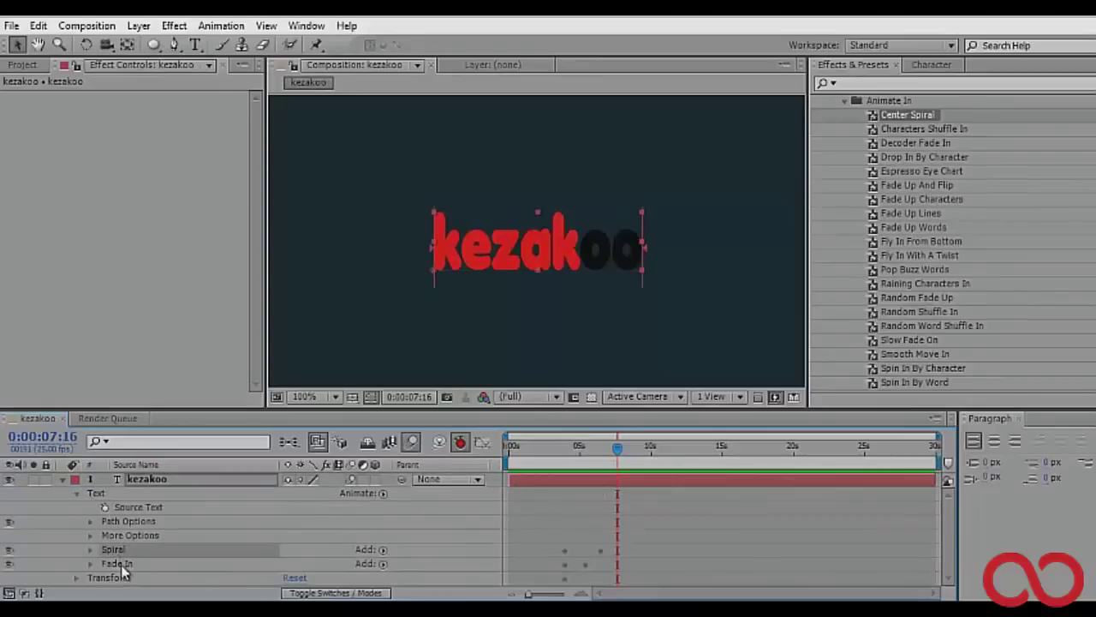
click(121, 563)
key(Delete)
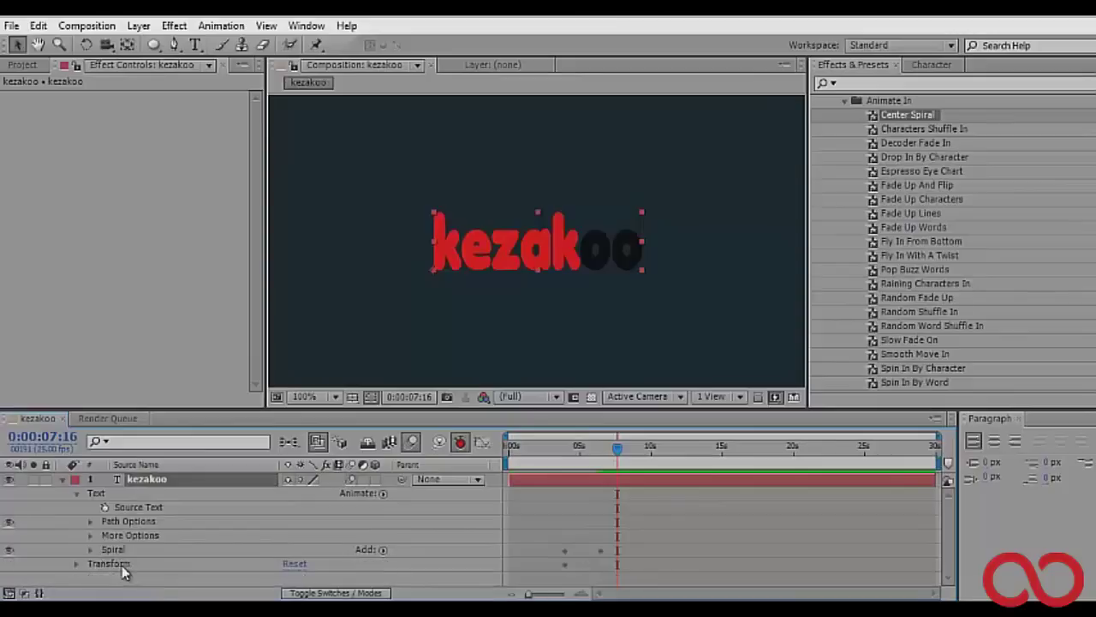
click(117, 552)
key(Delete)
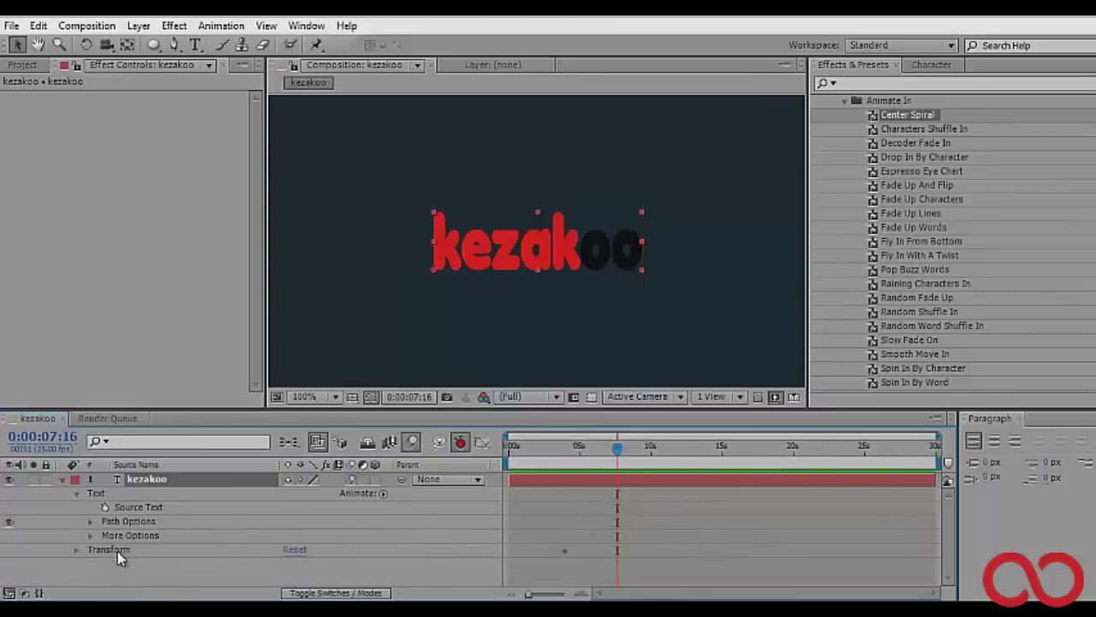
click(517, 265)
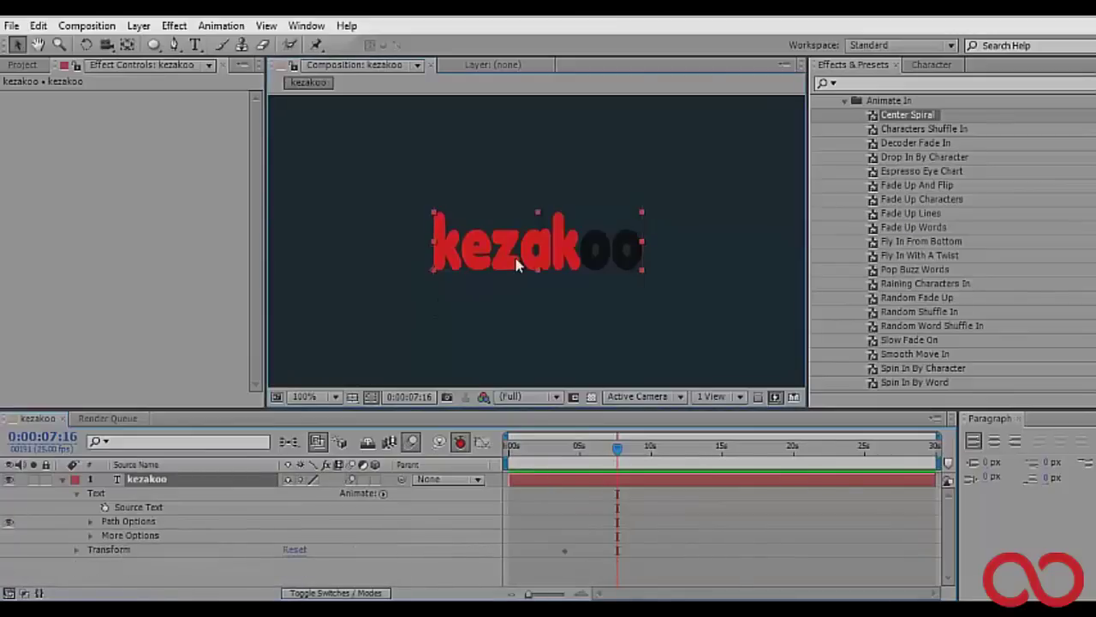